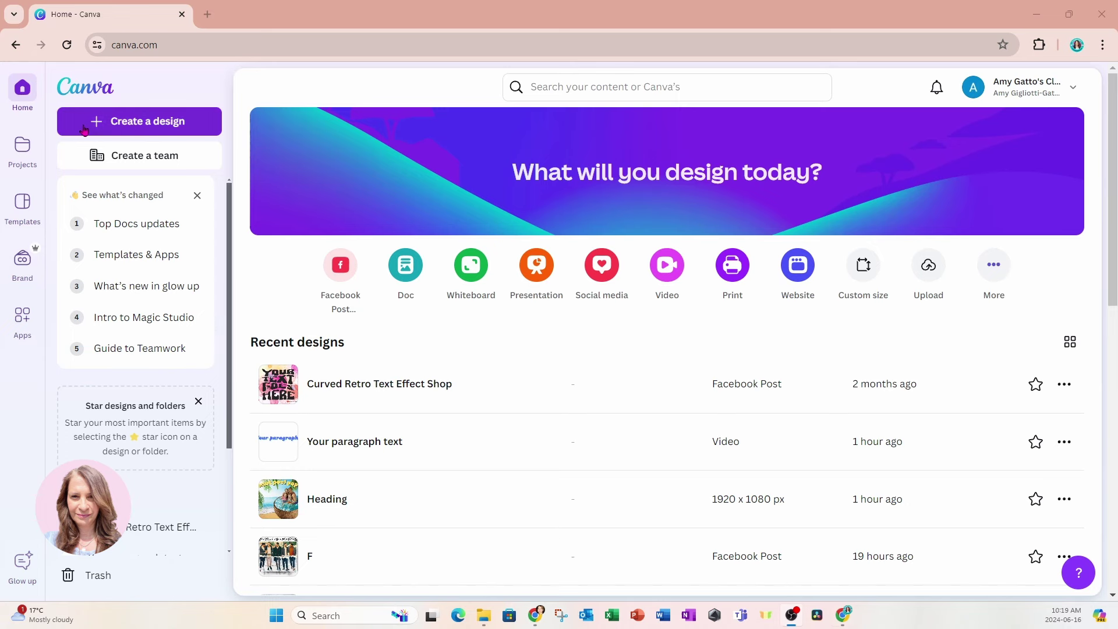
Step: Create a blank custom-size design of 1920 × 1080 px
click(85, 129)
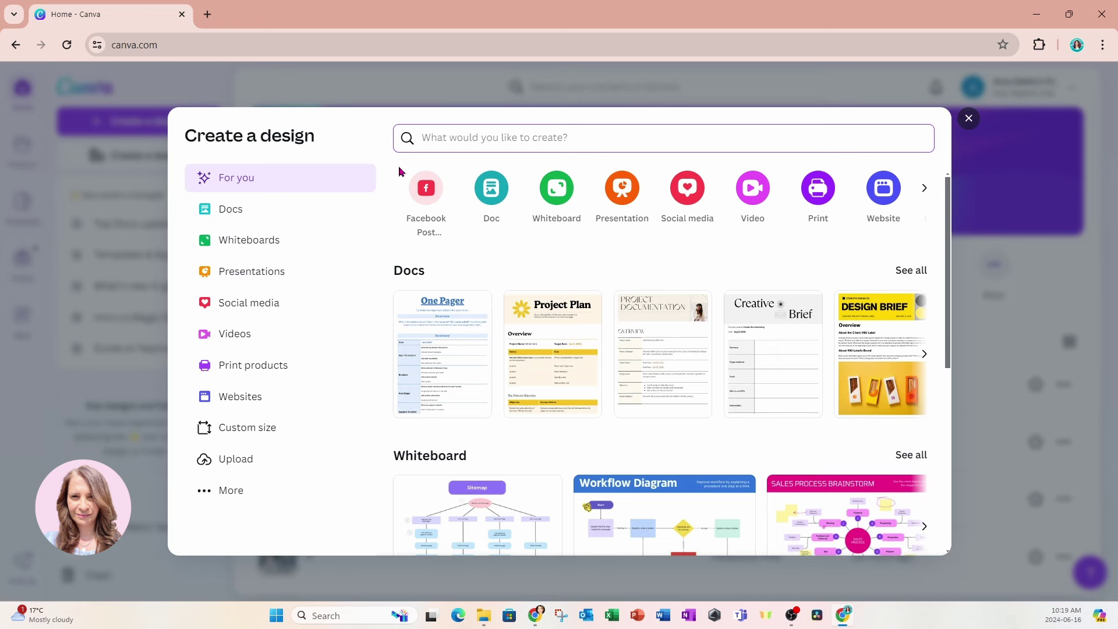
click(265, 430)
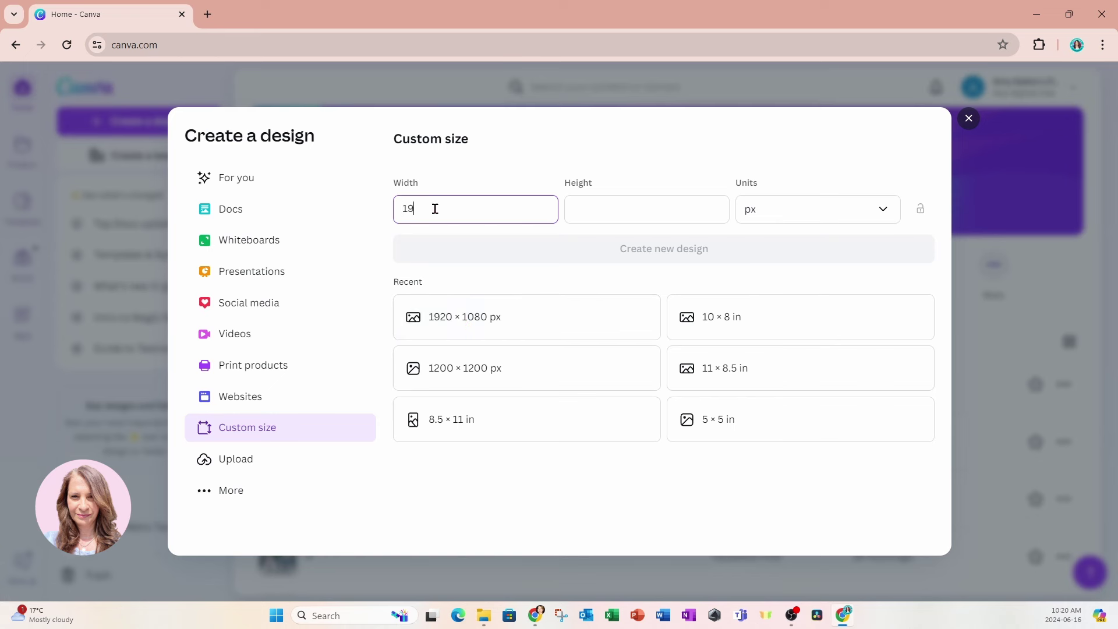
text(20)
click(600, 211)
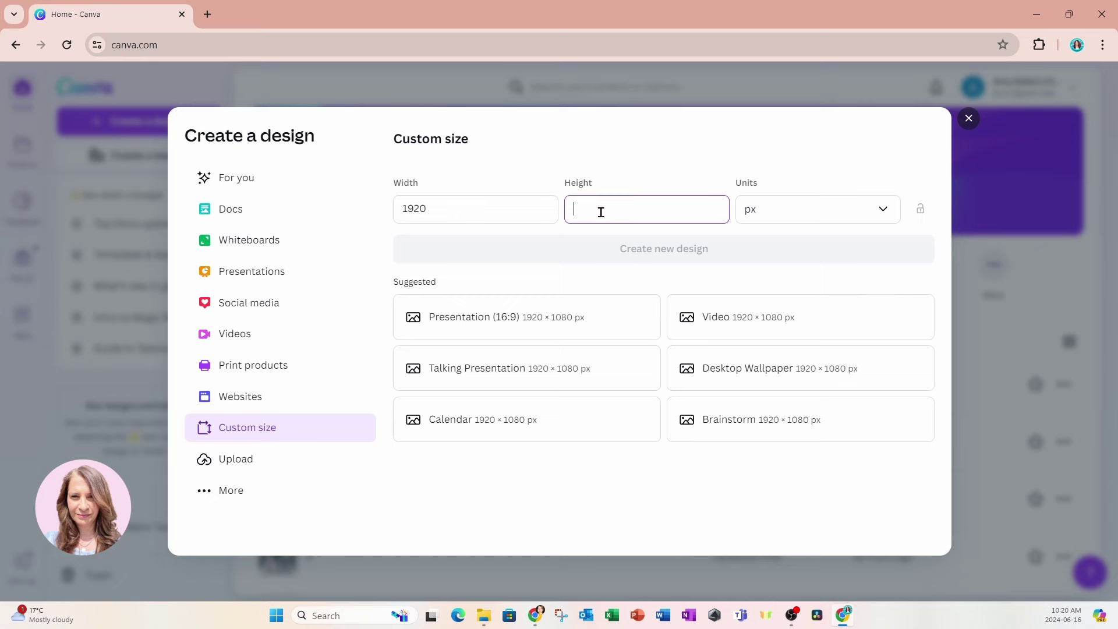
text(1080)
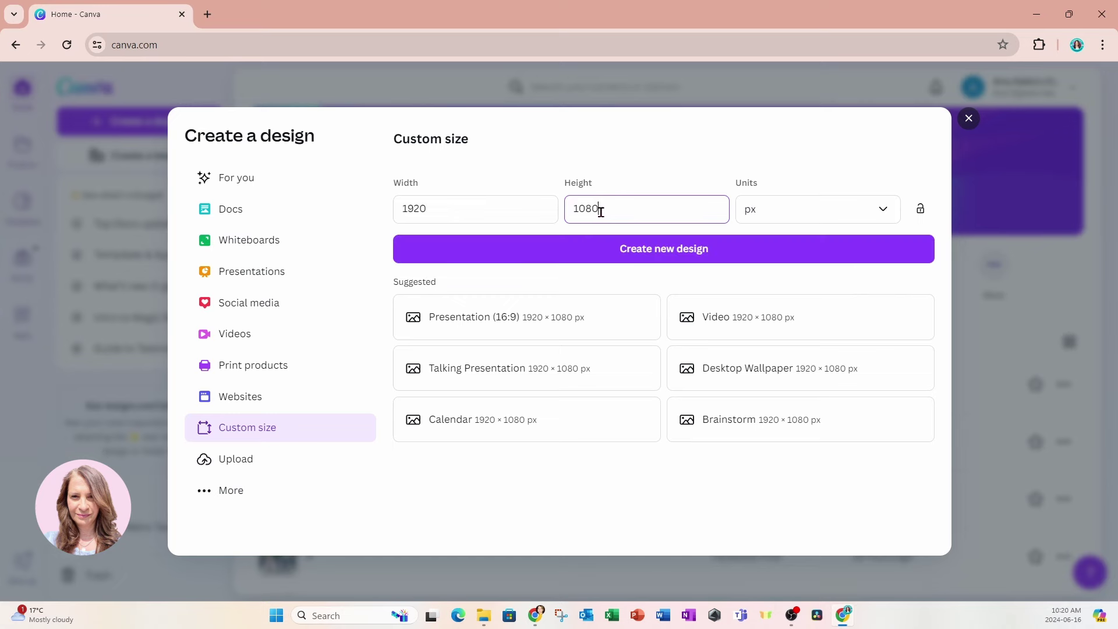
click(610, 250)
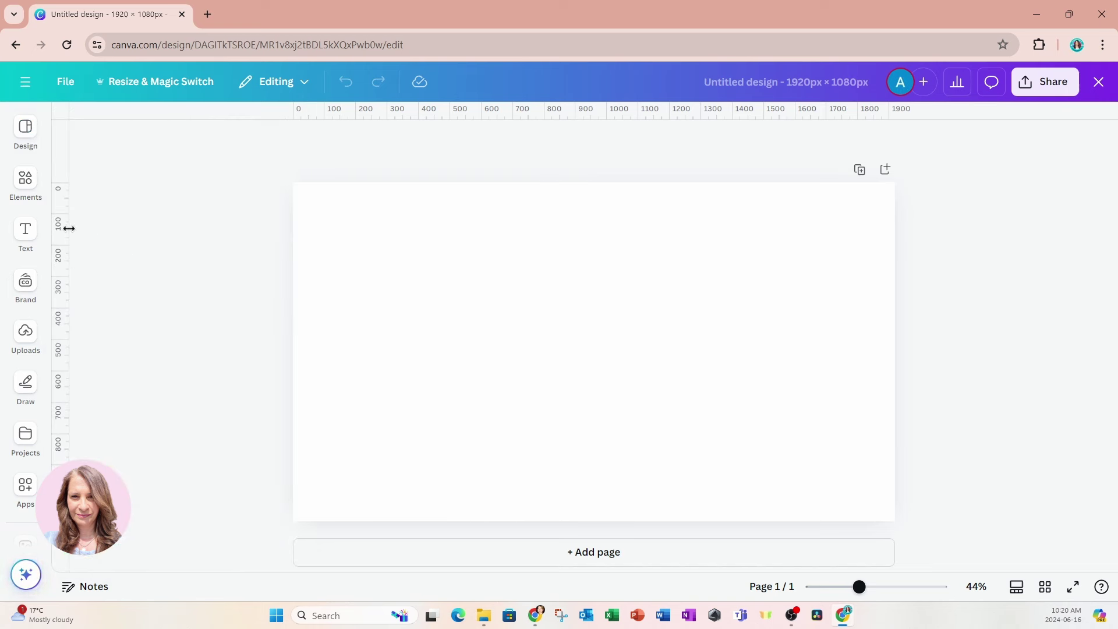
Step: Add a paragraph text box, enlarge it to size 126, and type 'Layered Text'
click(24, 232)
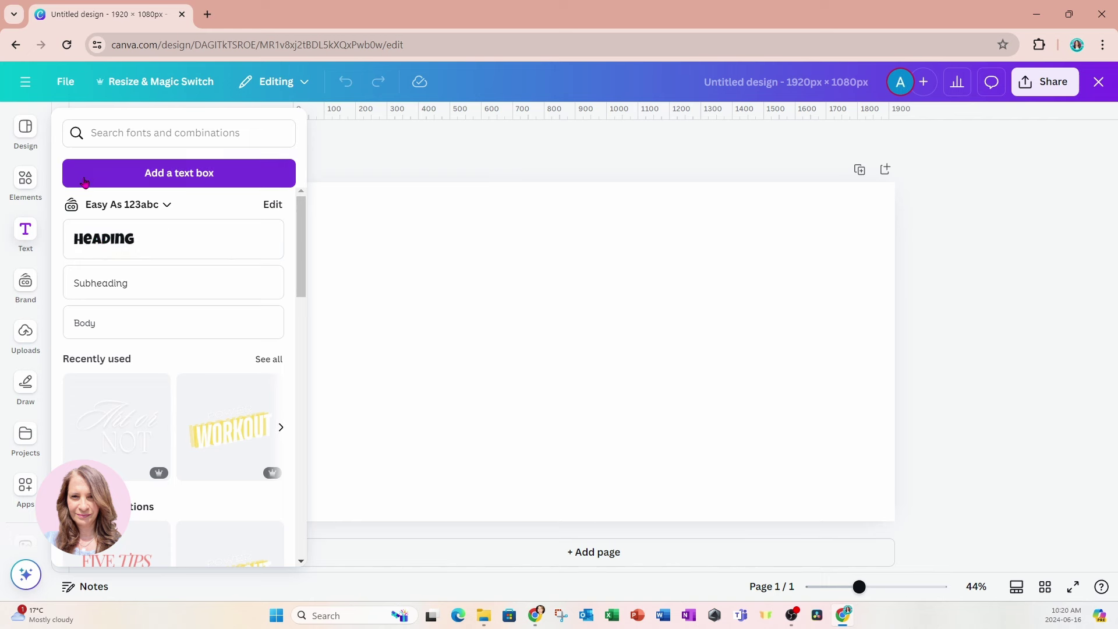
click(108, 173)
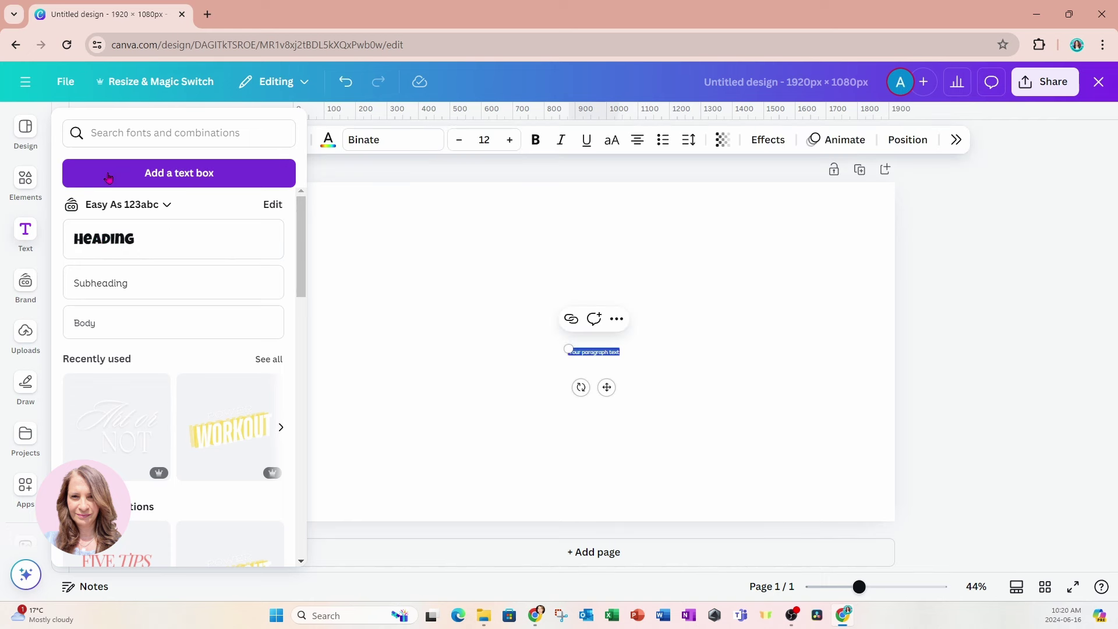
click(484, 139)
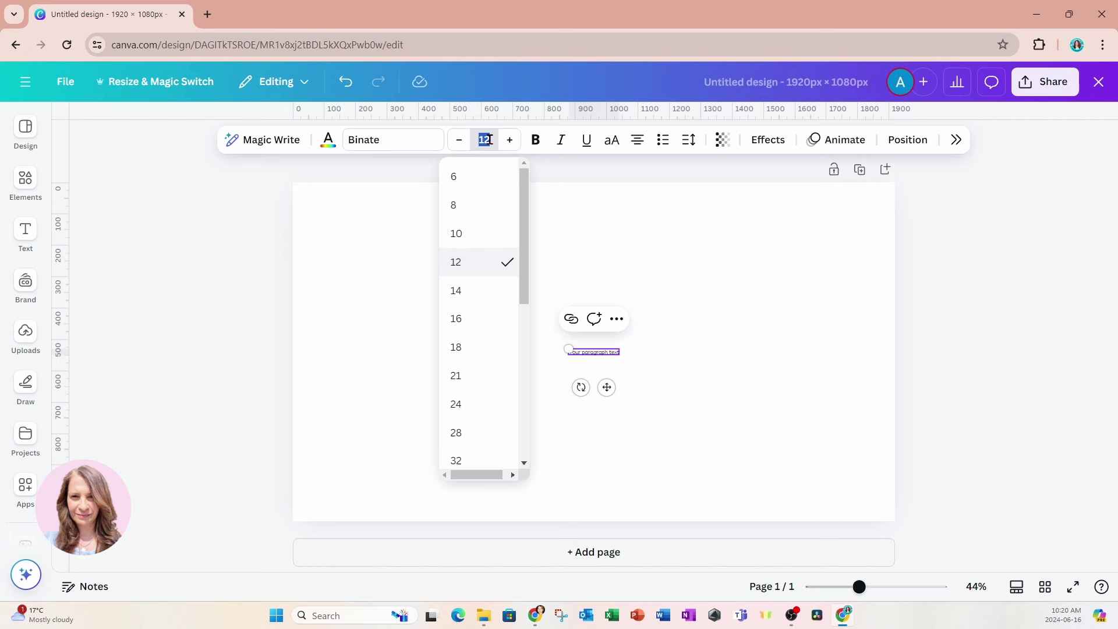
scroll(491, 435, down, 5)
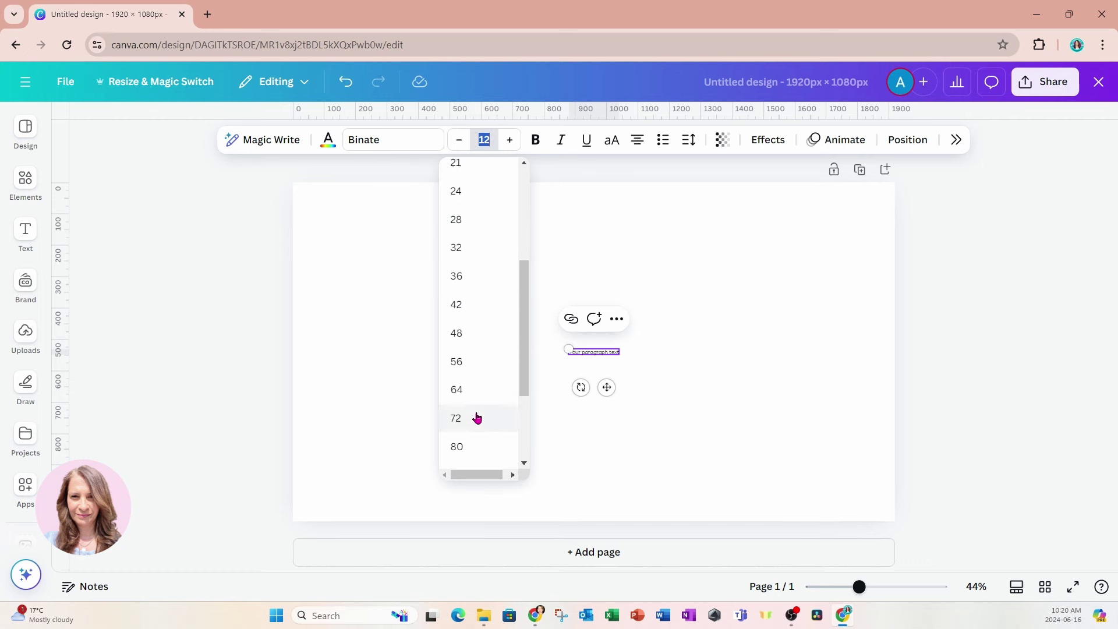
click(464, 387)
drag(460, 349, 329, 279)
drag(728, 334, 859, 274)
triple_click(772, 360)
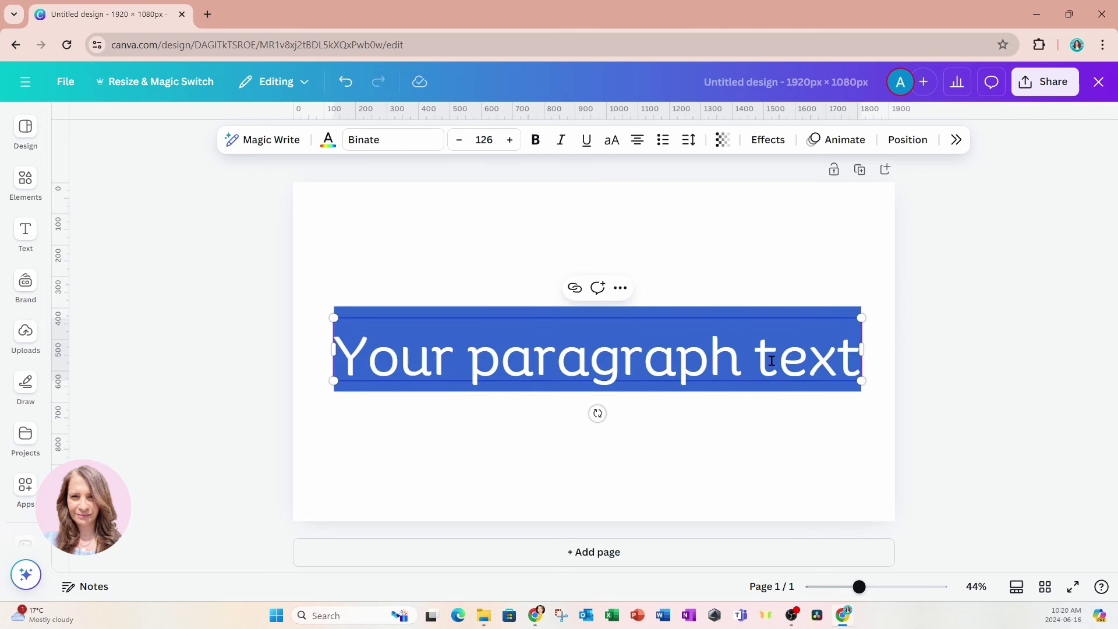
text(Layer)
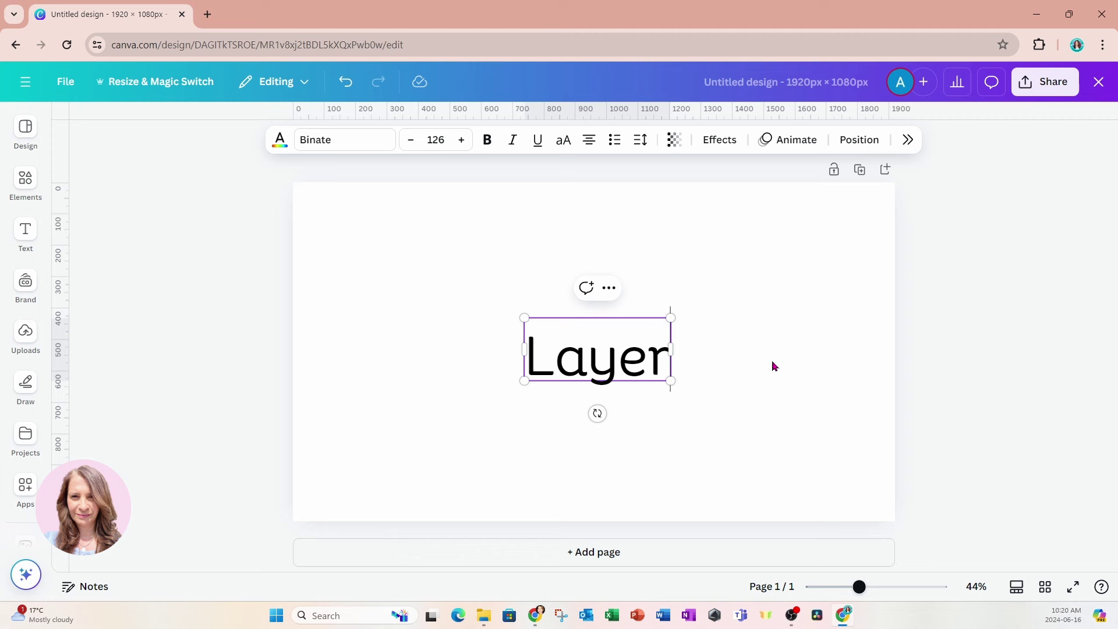
text(ed Text)
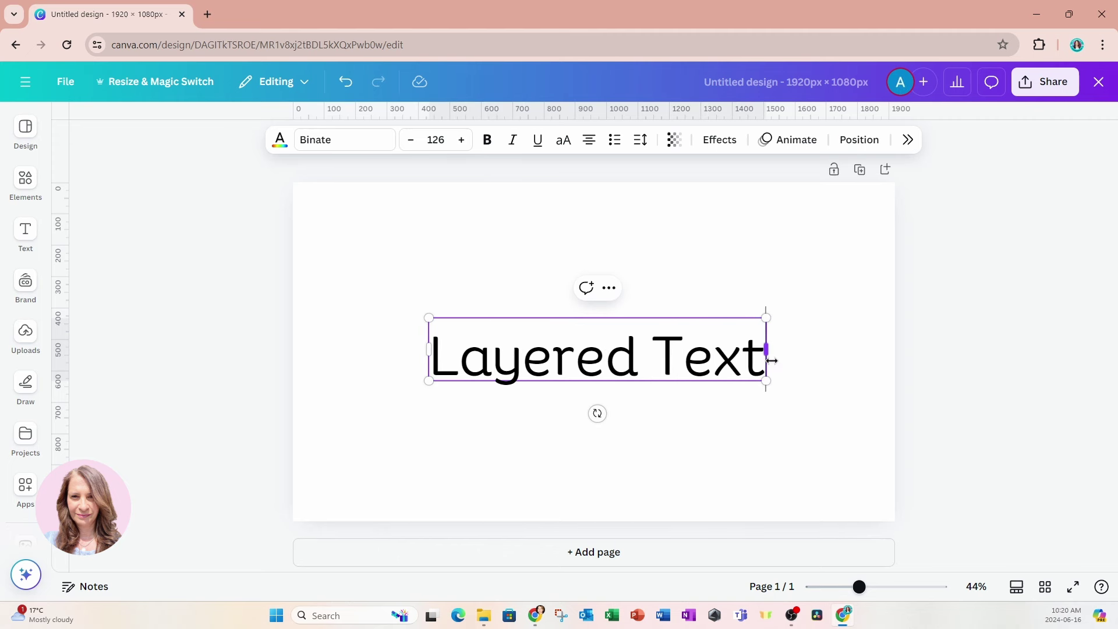
Step: Change the Layered Text font to Candice
click(732, 297)
click(710, 343)
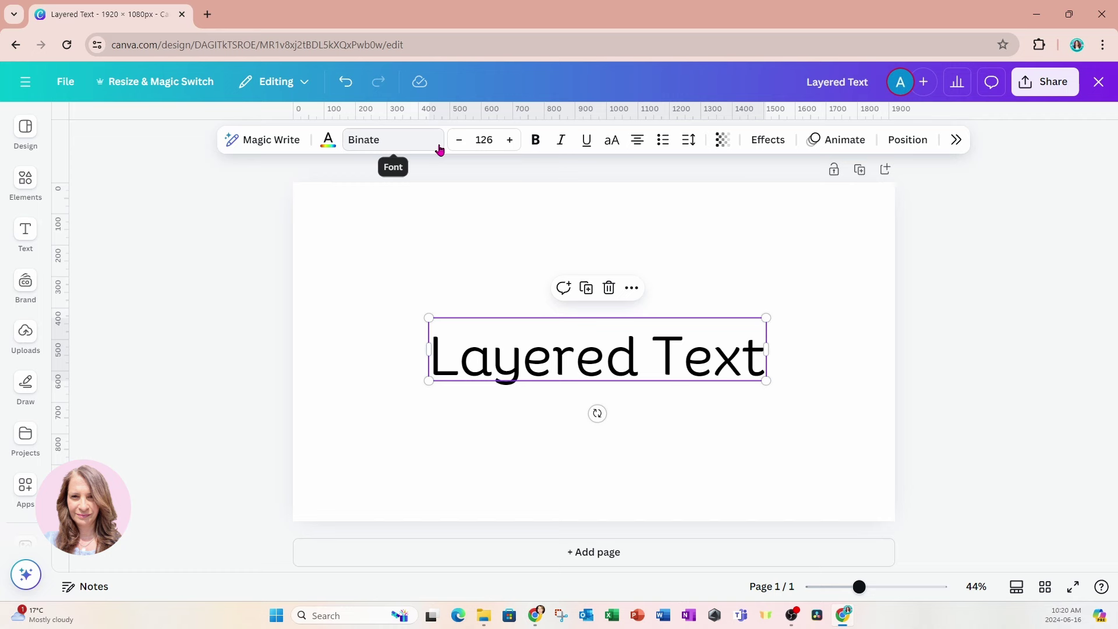
click(395, 146)
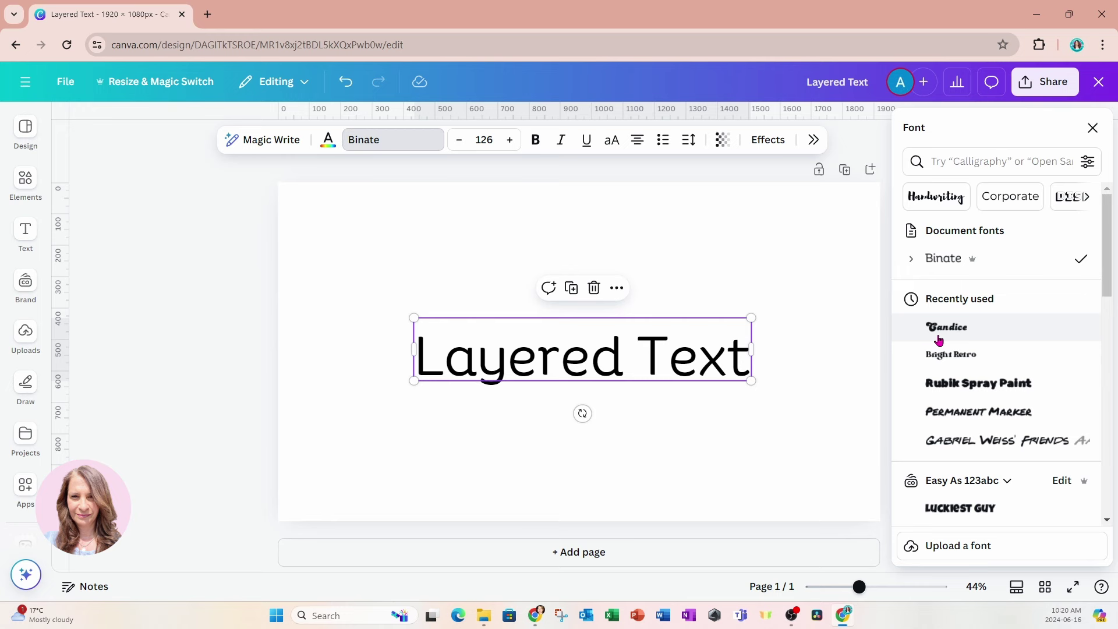
click(938, 341)
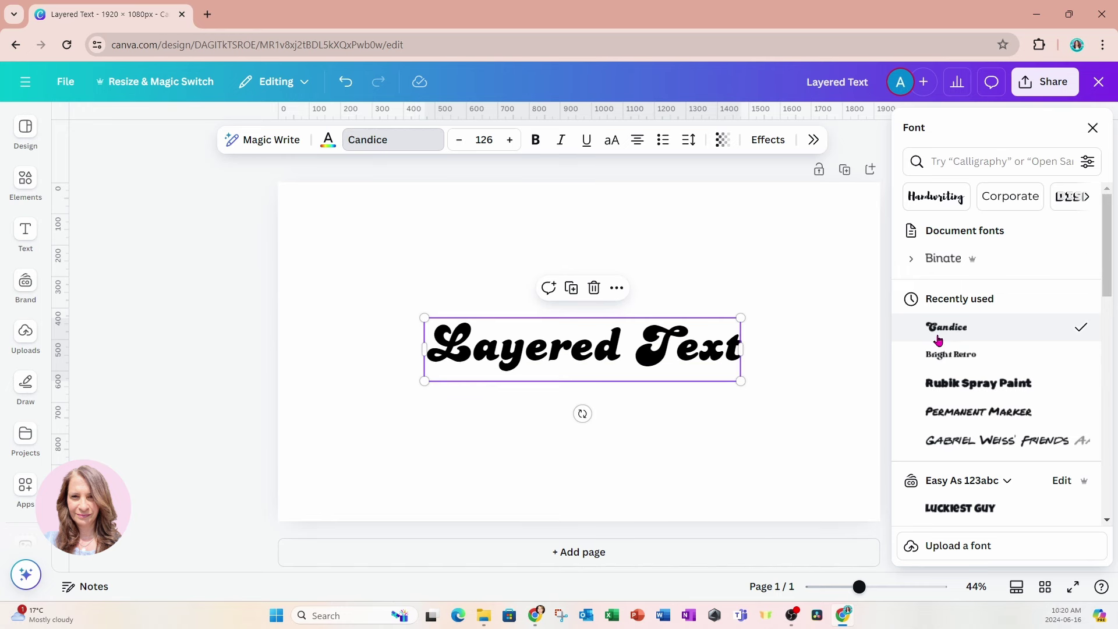
click(733, 399)
Step: Colour the Layered Text cobalt blue
click(680, 352)
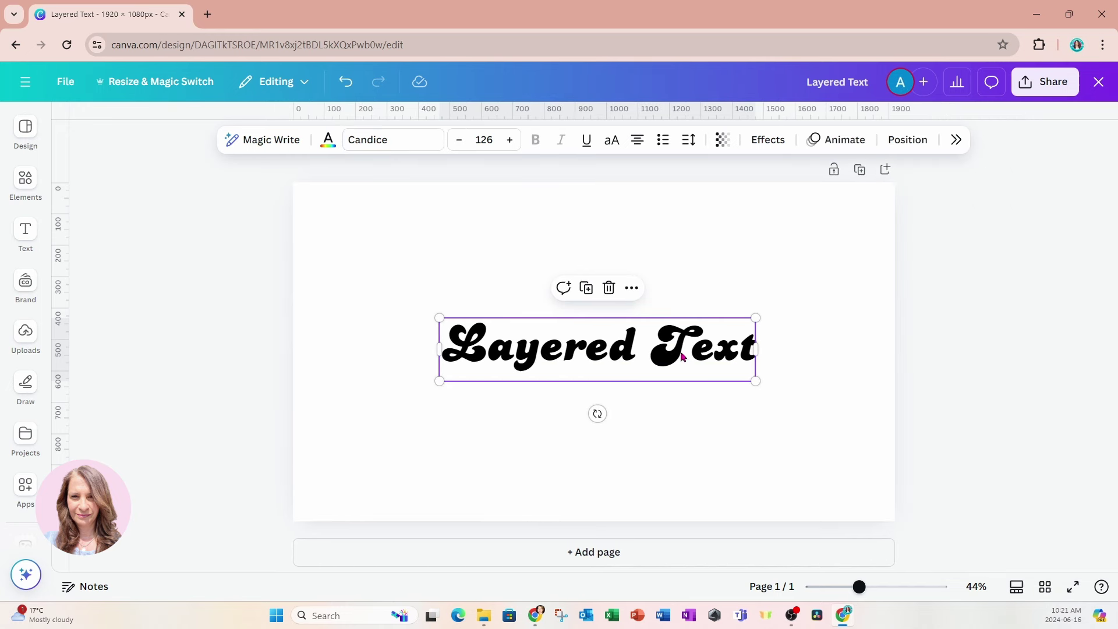
click(328, 145)
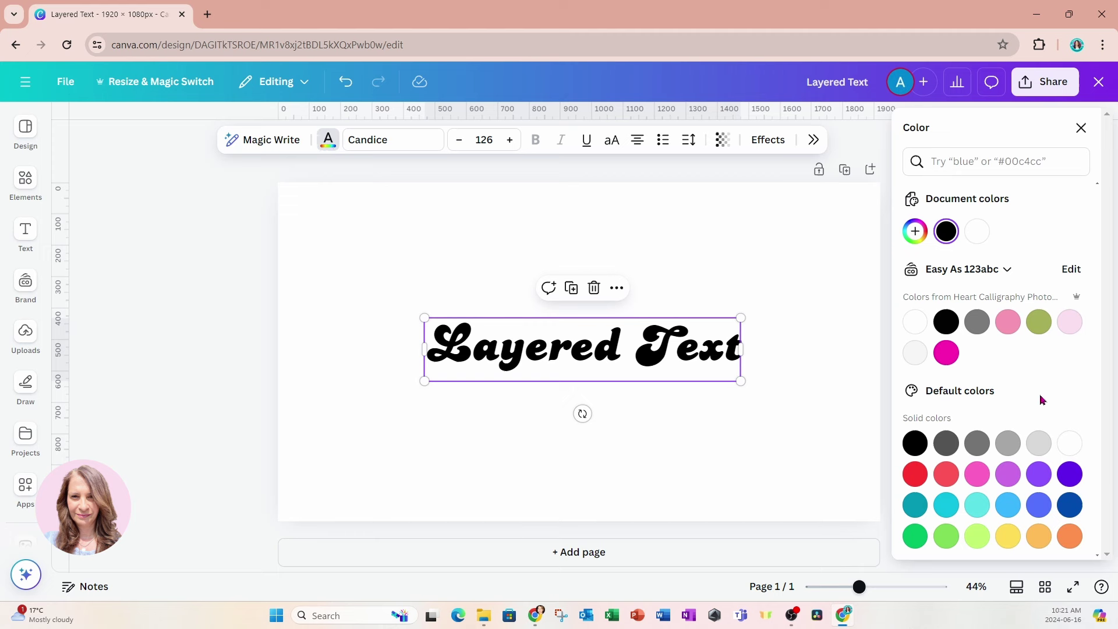
click(1070, 506)
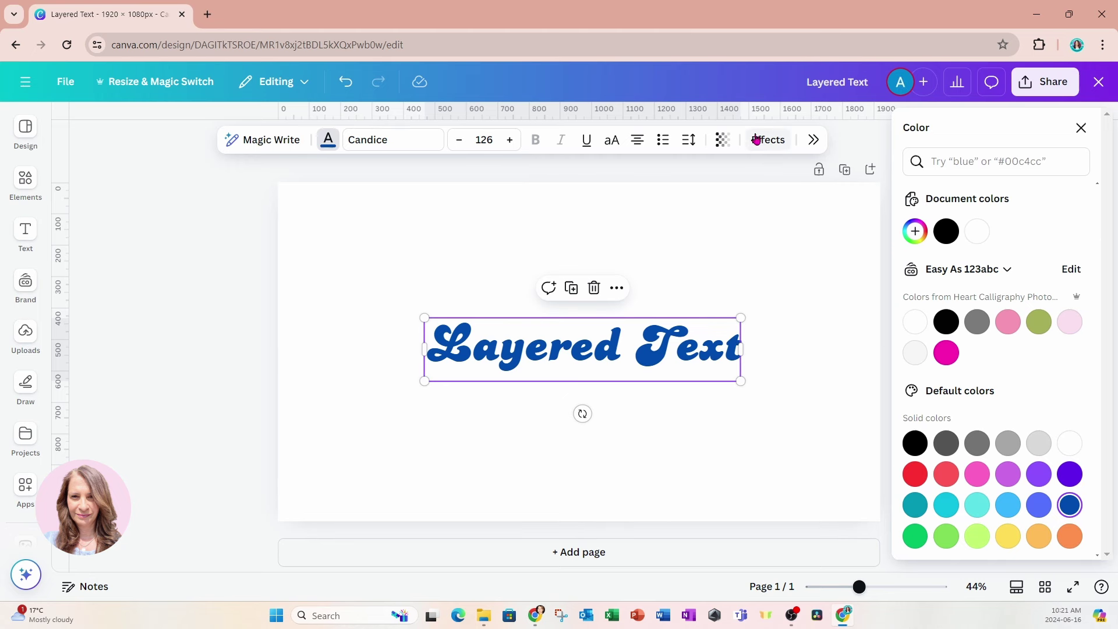
Step: Apply the Echo text effect to the blue Layered Text, viewed at 96% zoom
click(797, 240)
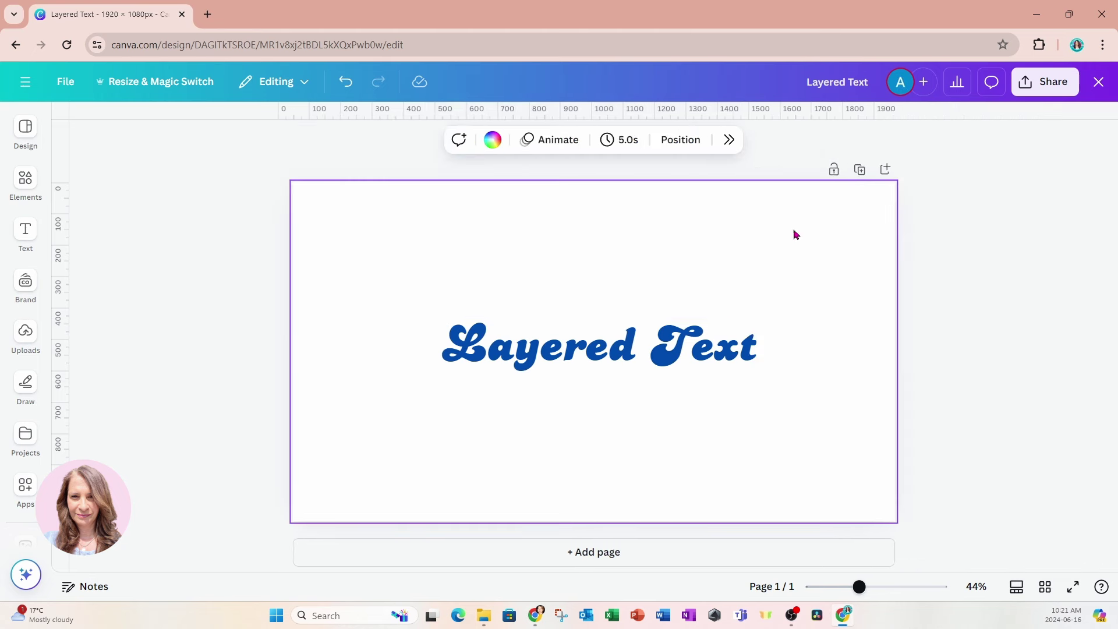
click(727, 323)
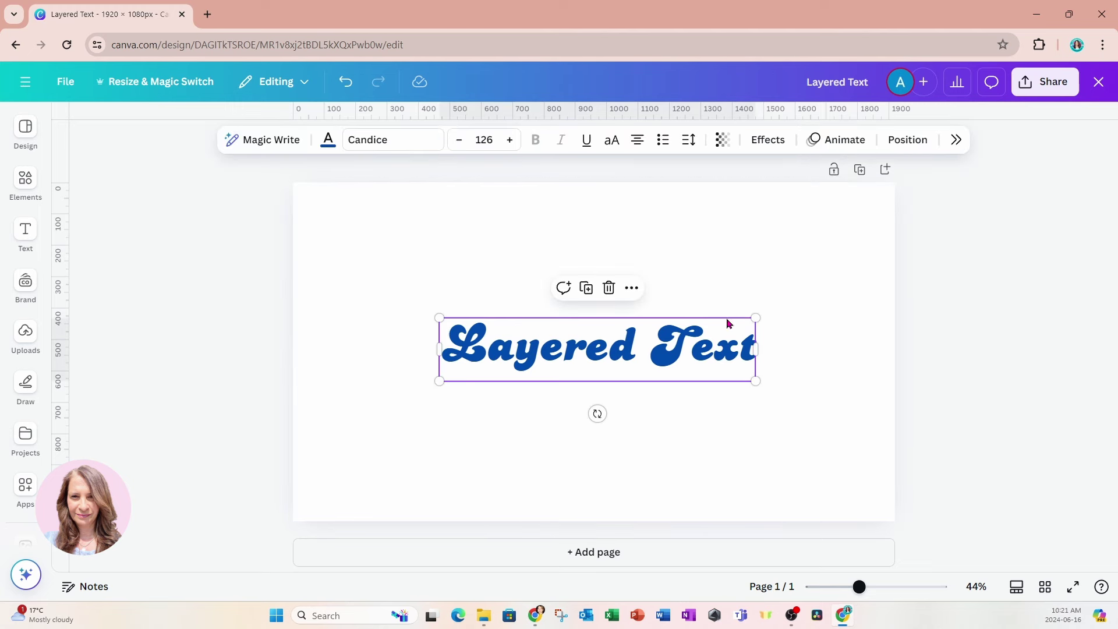
click(780, 142)
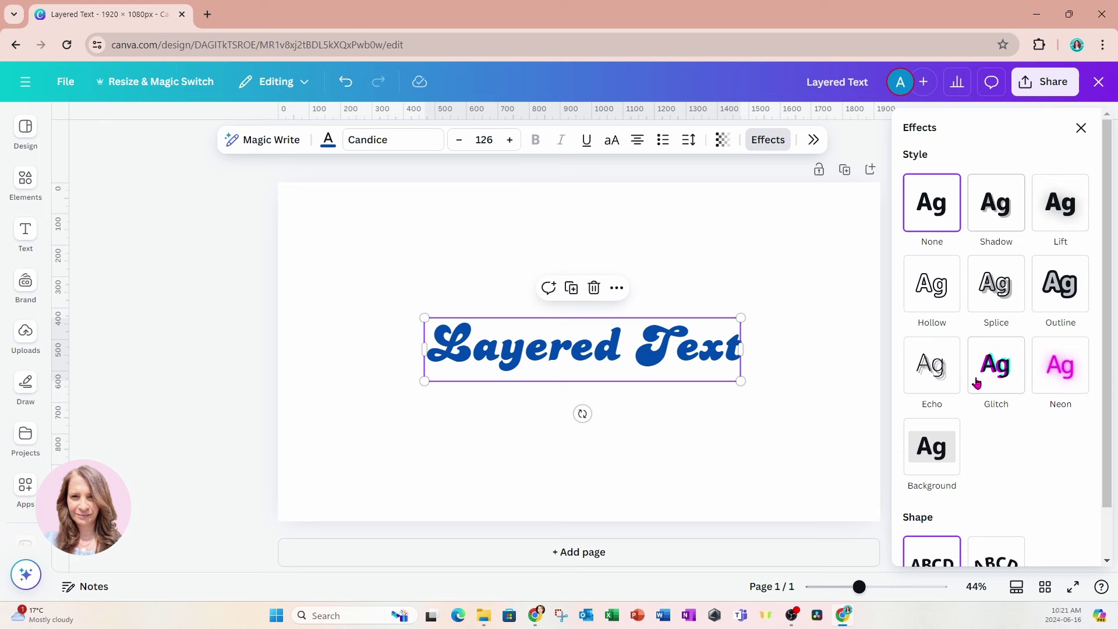
click(935, 372)
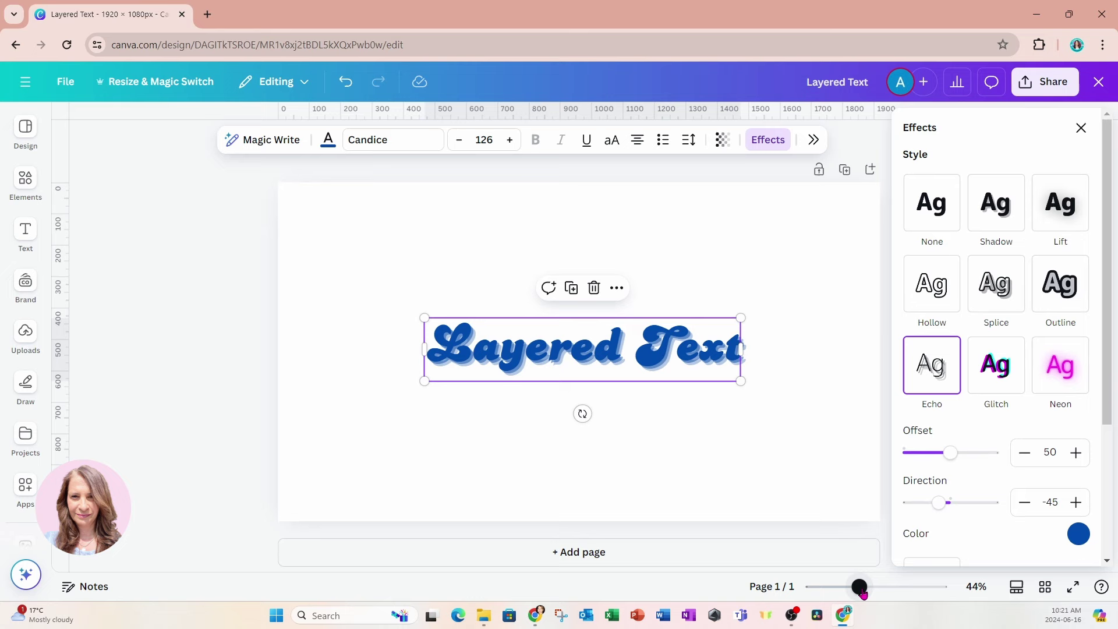
drag(860, 587, 888, 587)
click(858, 518)
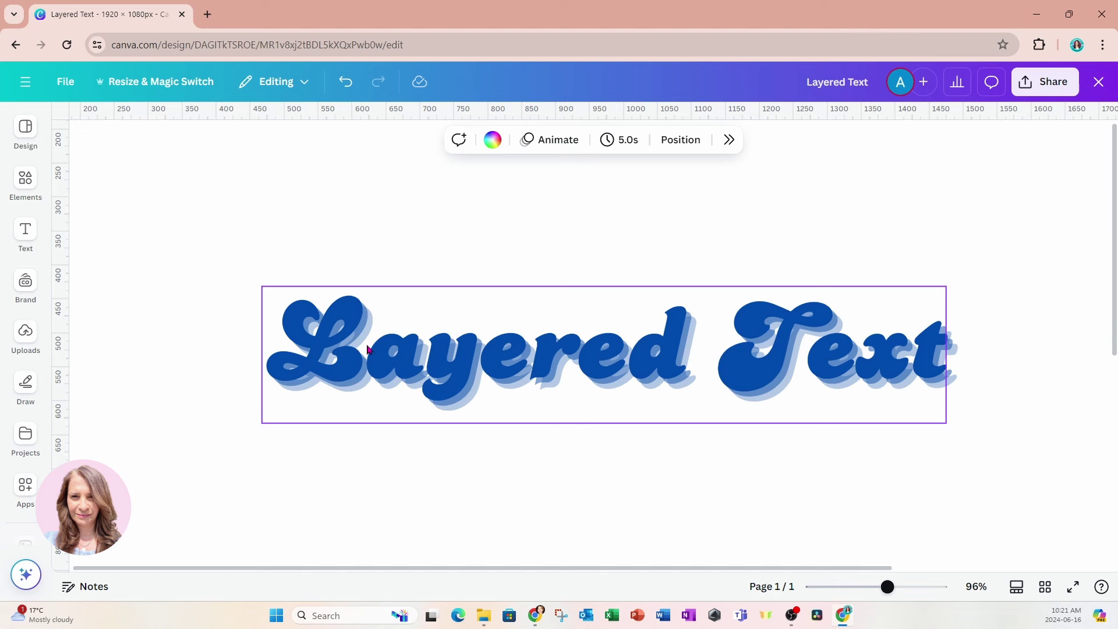
Step: Set the Echo effect's offset to 51 and its direction to -41
click(446, 353)
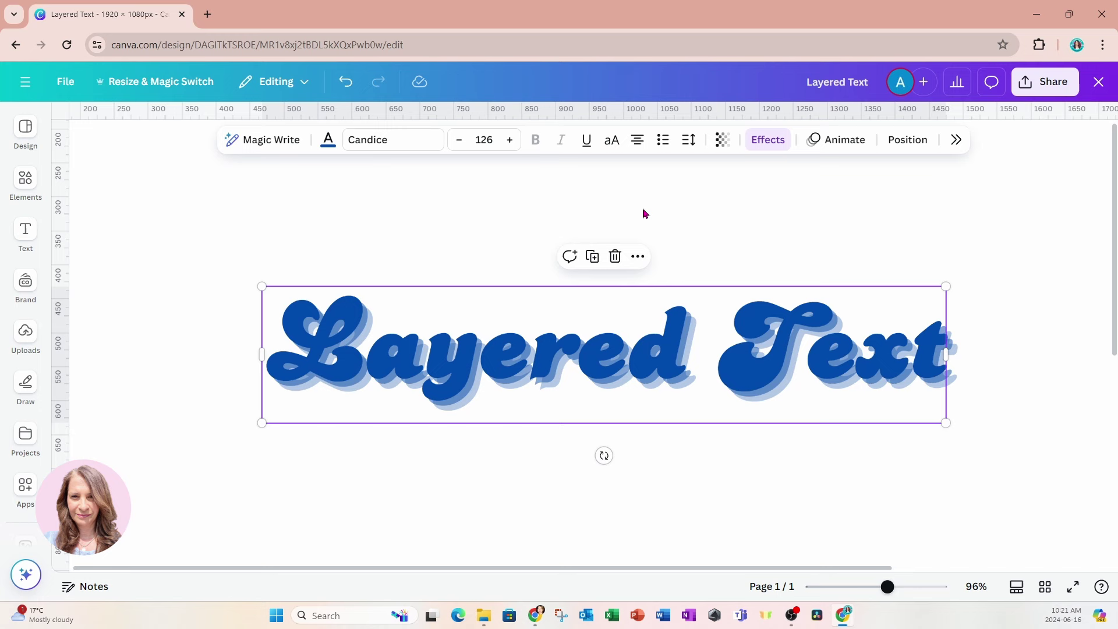
click(766, 140)
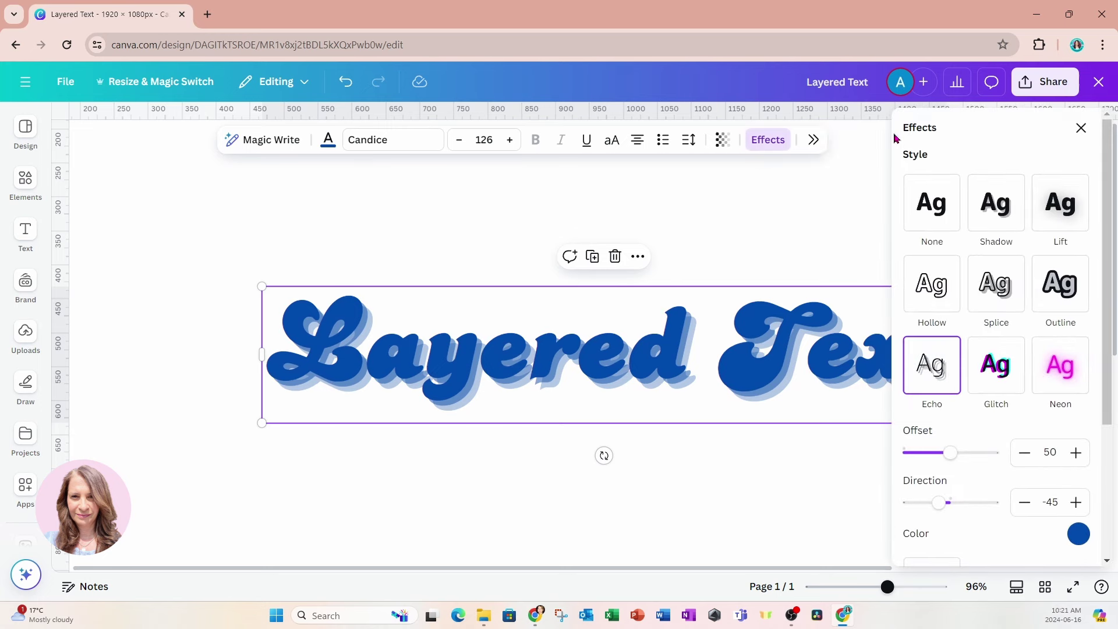
scroll(955, 443, down, 3)
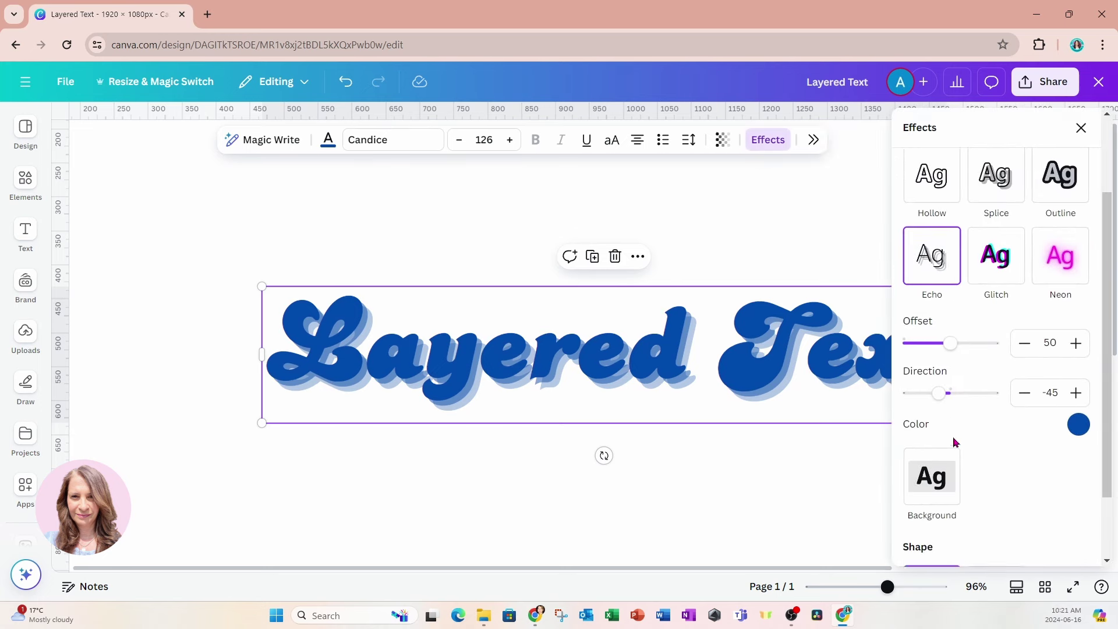
scroll(969, 343, up, 1)
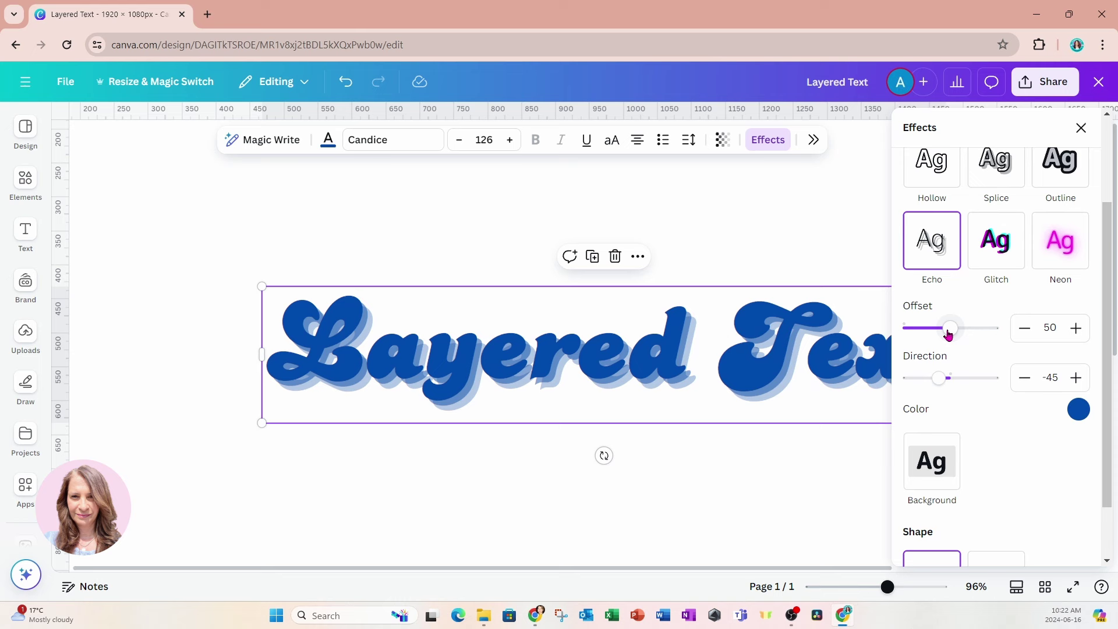
drag(948, 333, 988, 332)
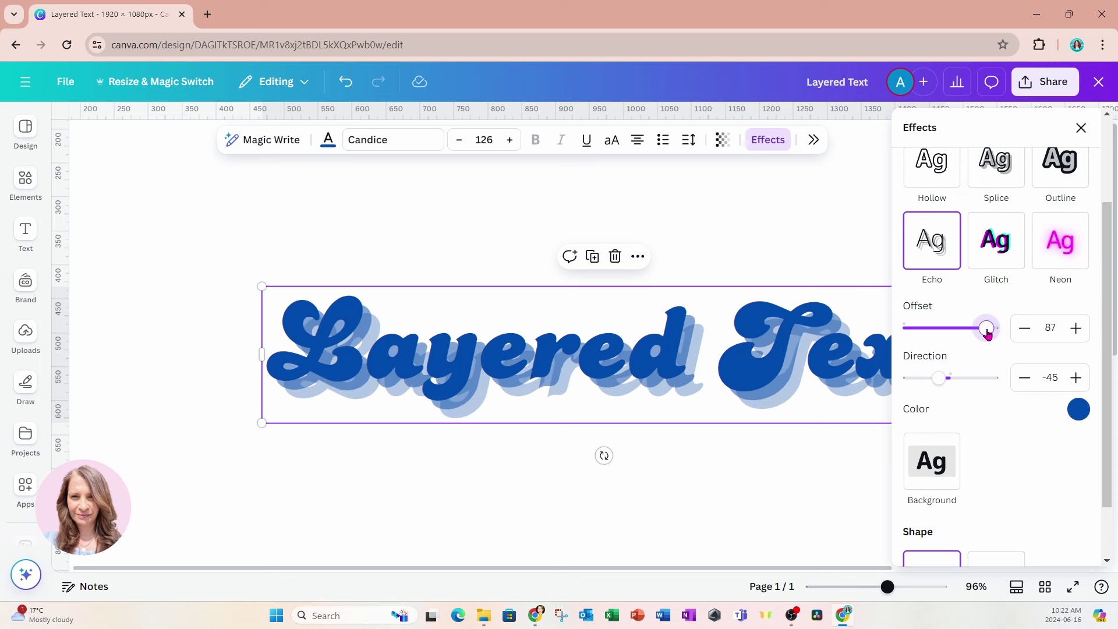
drag(988, 332, 934, 332)
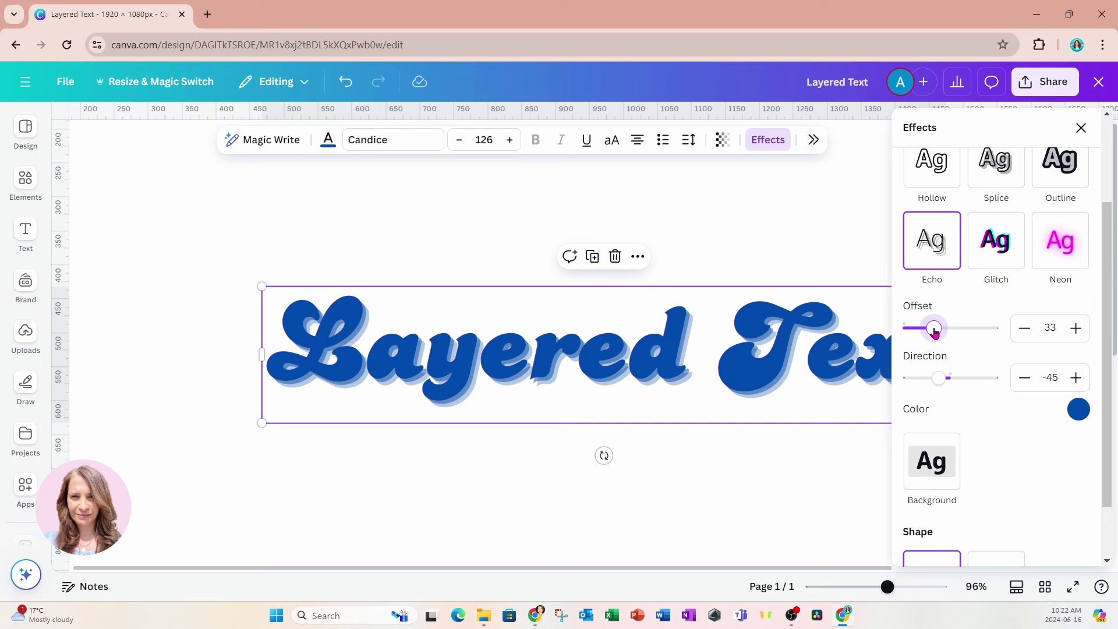
drag(934, 332, 952, 334)
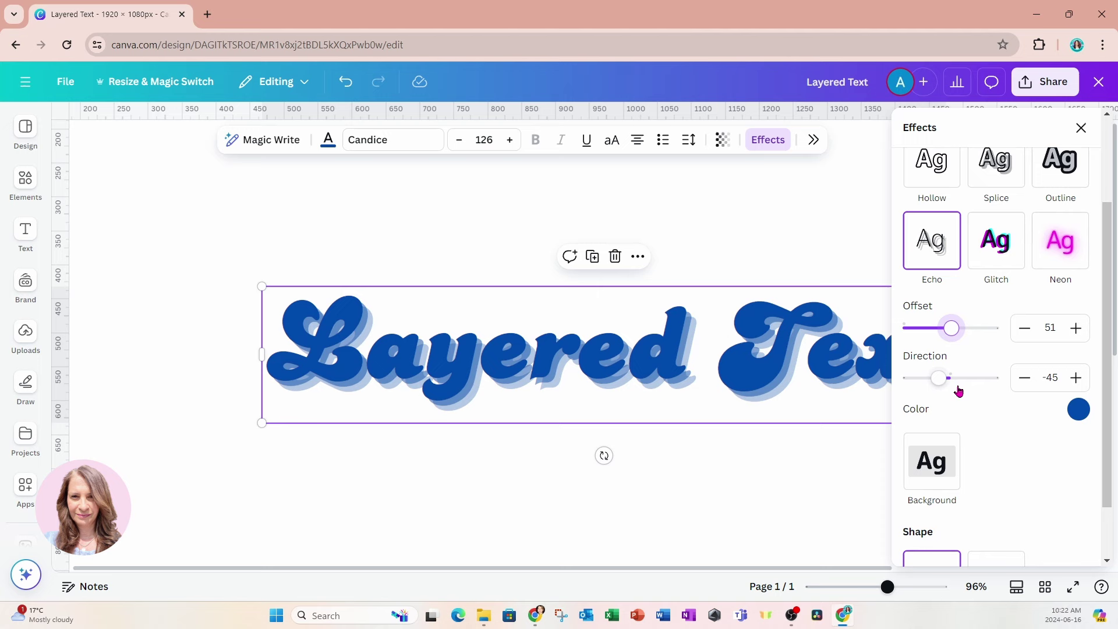
mouse_move(939, 384)
mouse_down()
mouse_move(968, 388)
mouse_move(942, 387)
mouse_up()
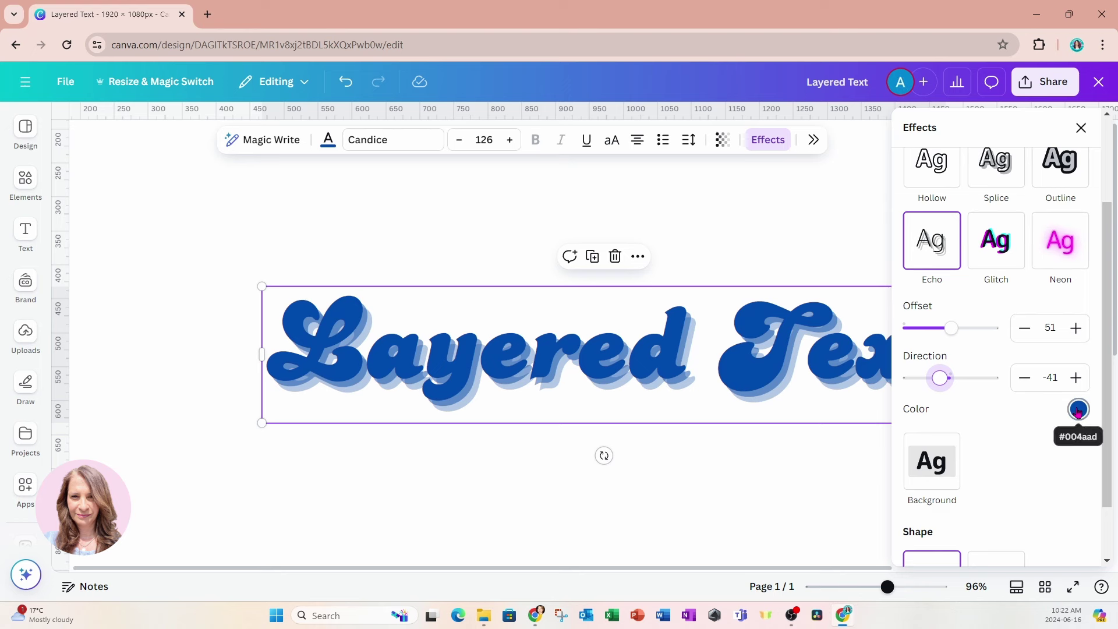
Step: Change the Echo colour to a custom light teal, #17BFCF
click(1078, 410)
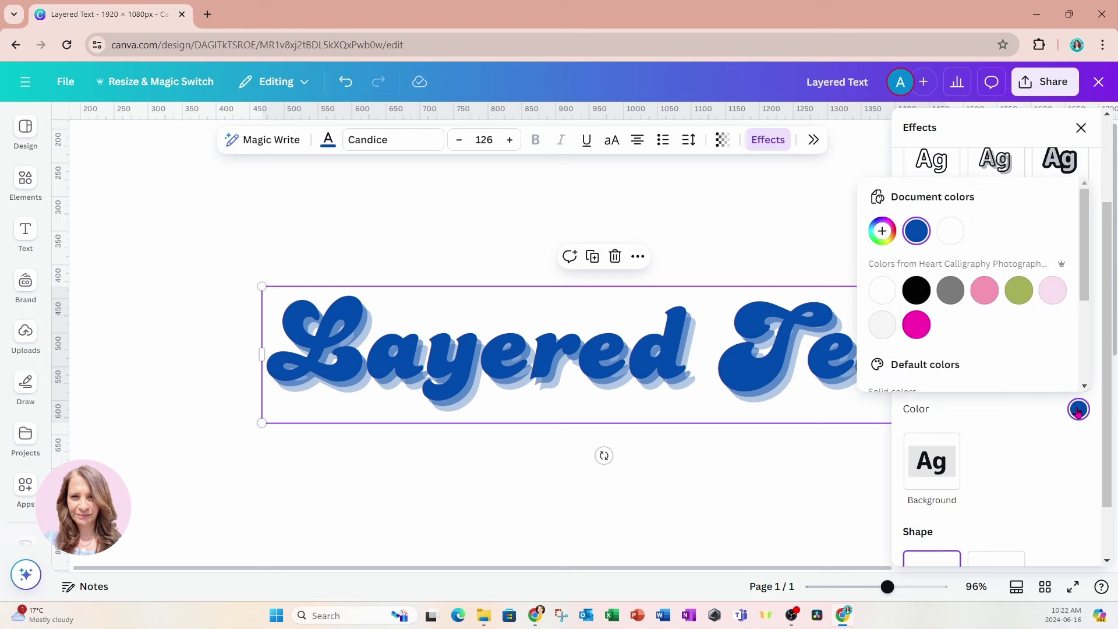
click(883, 232)
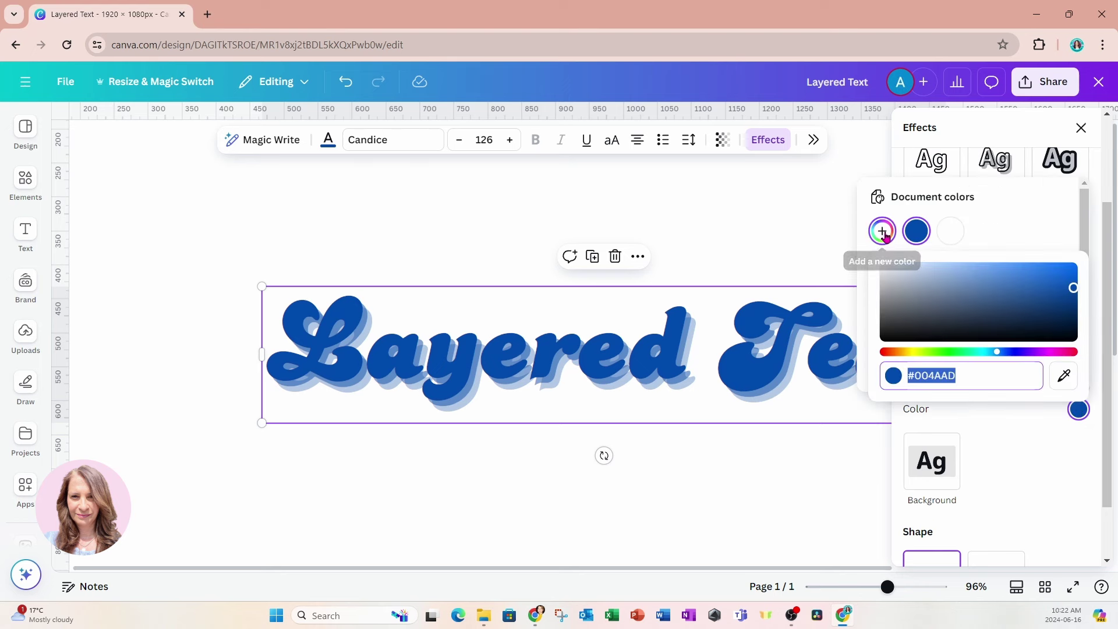
click(999, 357)
drag(999, 356, 996, 357)
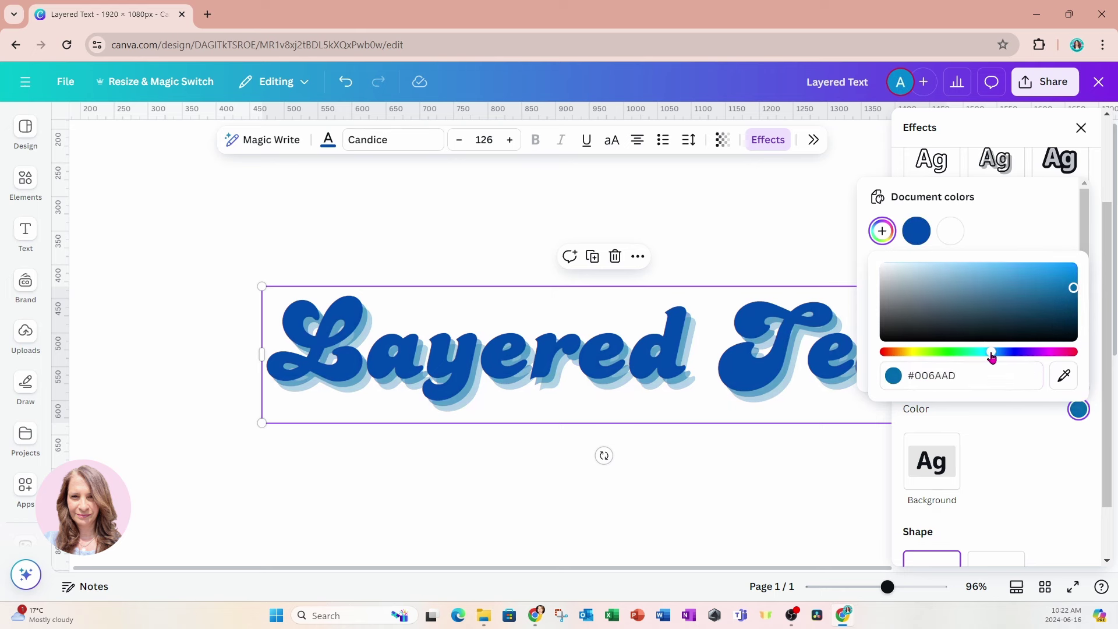
drag(992, 356, 982, 353)
mouse_move(1070, 291)
mouse_down()
mouse_move(1072, 274)
mouse_move(1055, 277)
mouse_up()
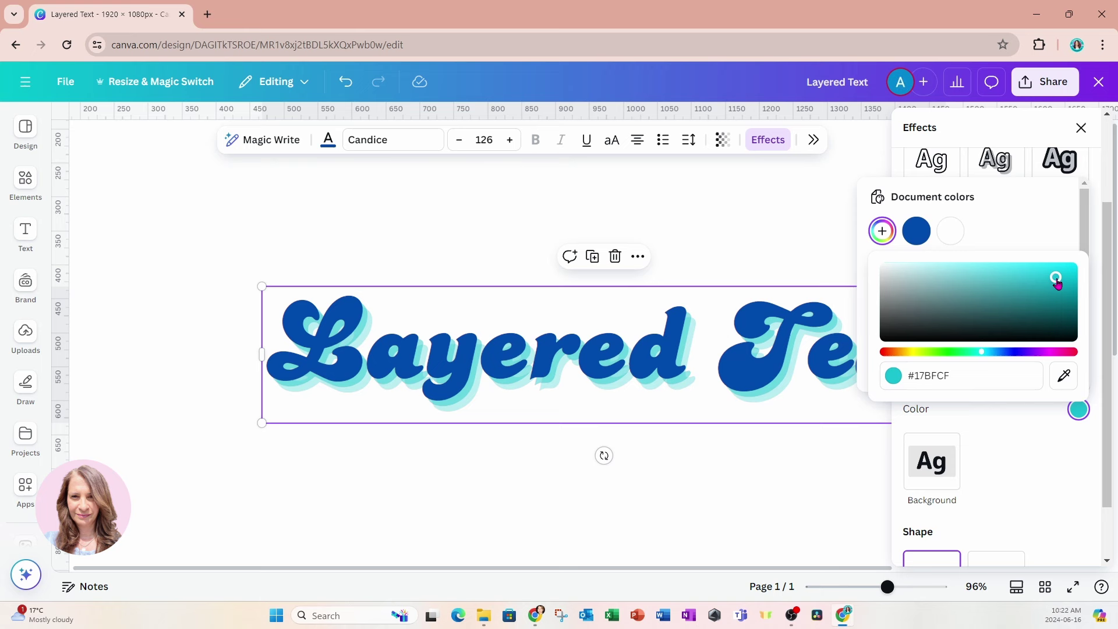
click(802, 245)
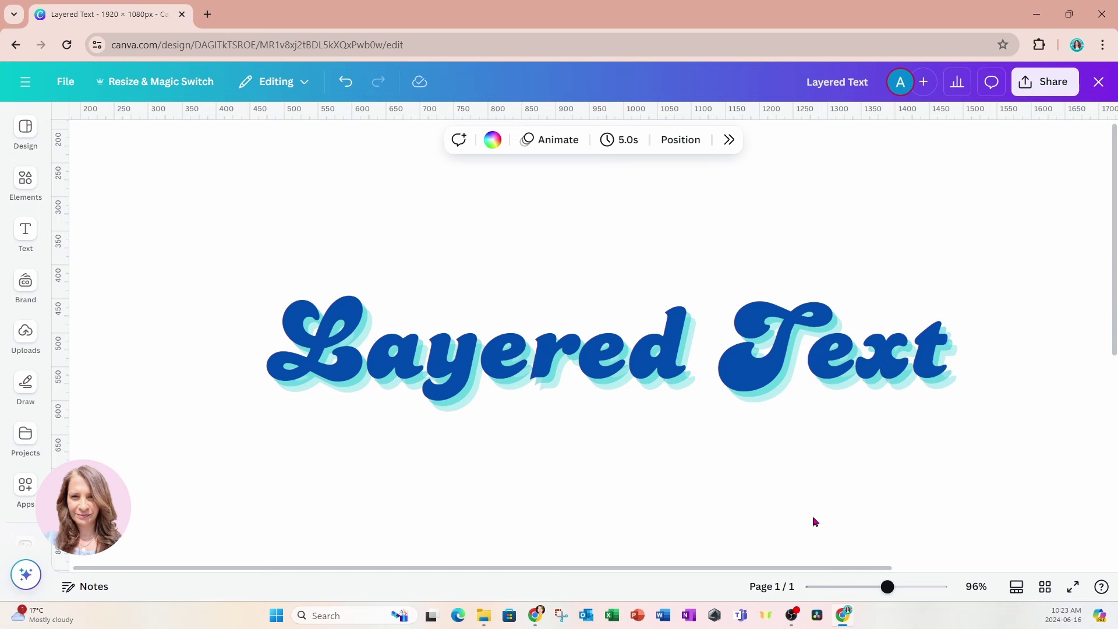
drag(887, 589, 877, 592)
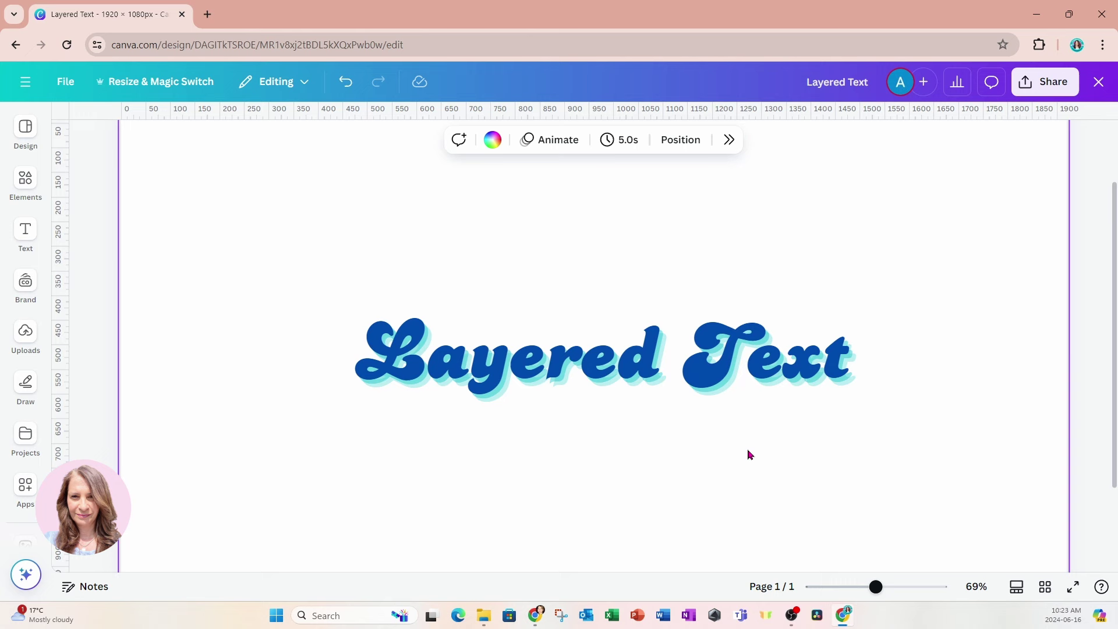
Step: Search the Apps library for 'des' and choose the Design to Image result
click(540, 361)
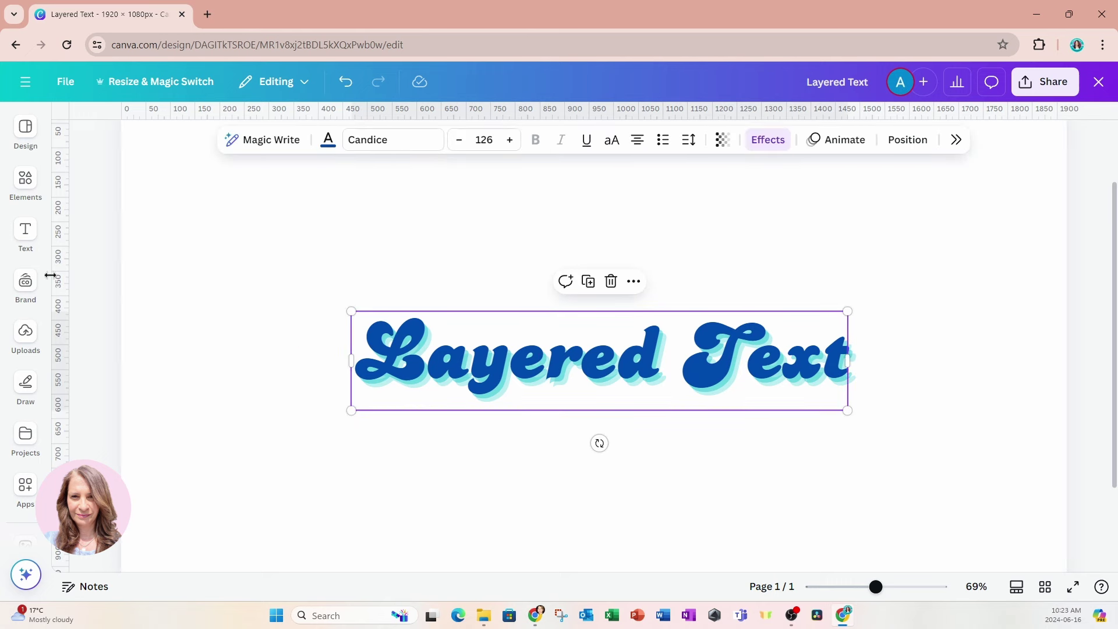
click(22, 278)
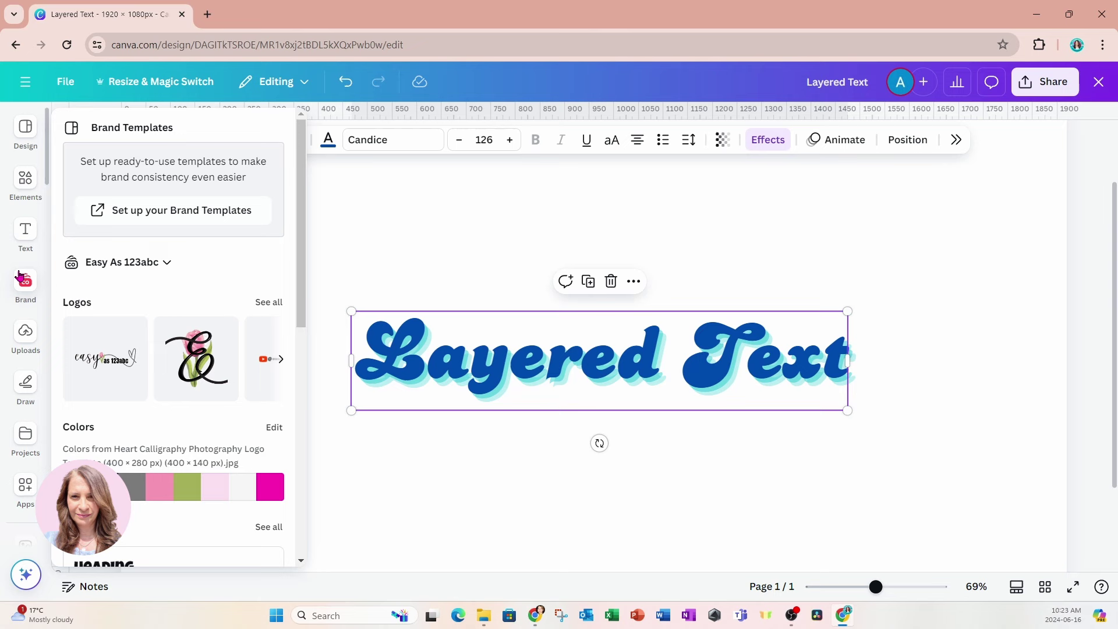
scroll(19, 275, down, 3)
click(25, 348)
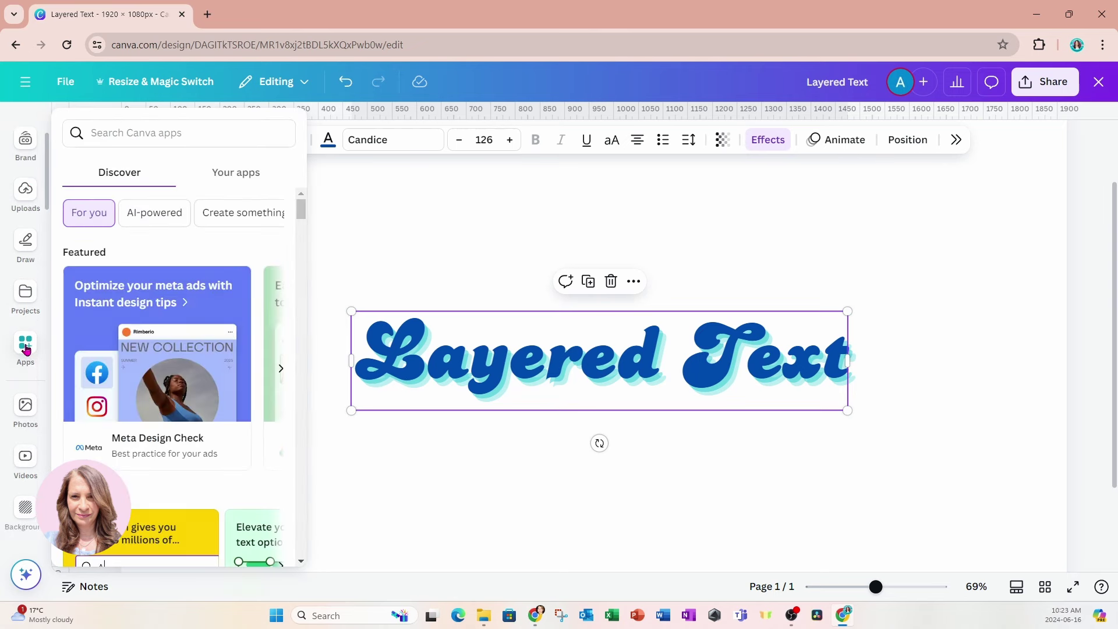
click(153, 125)
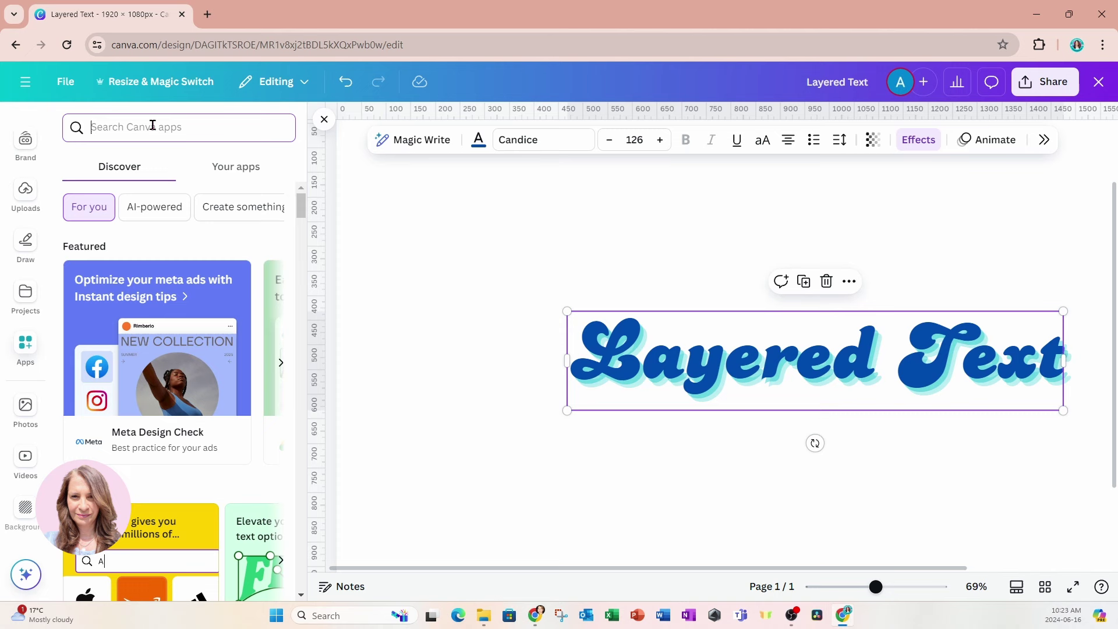
text(des)
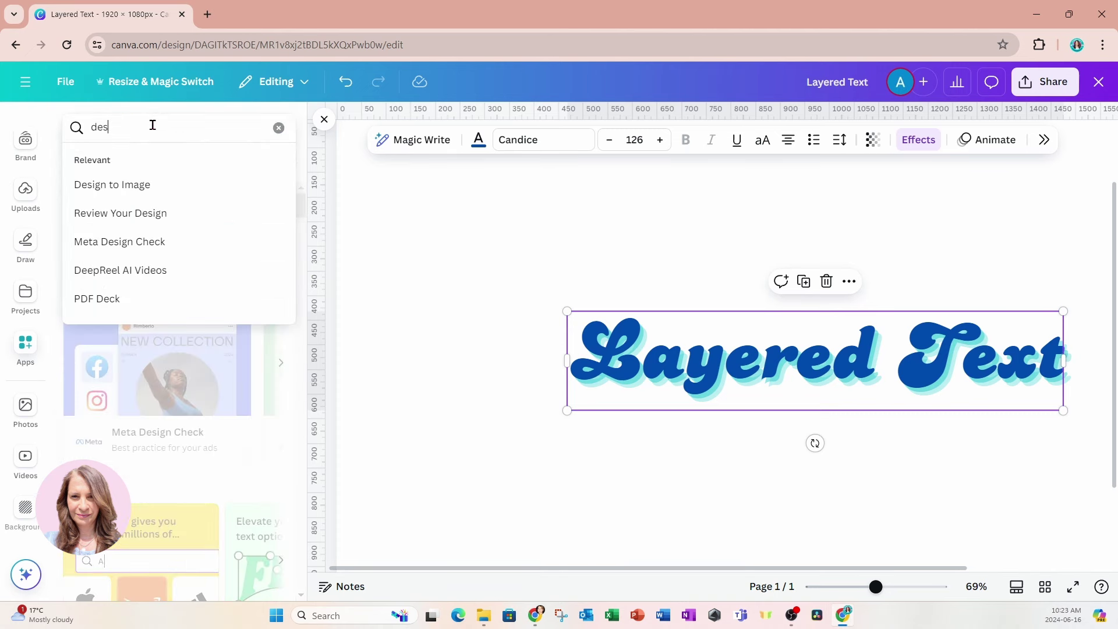
click(145, 184)
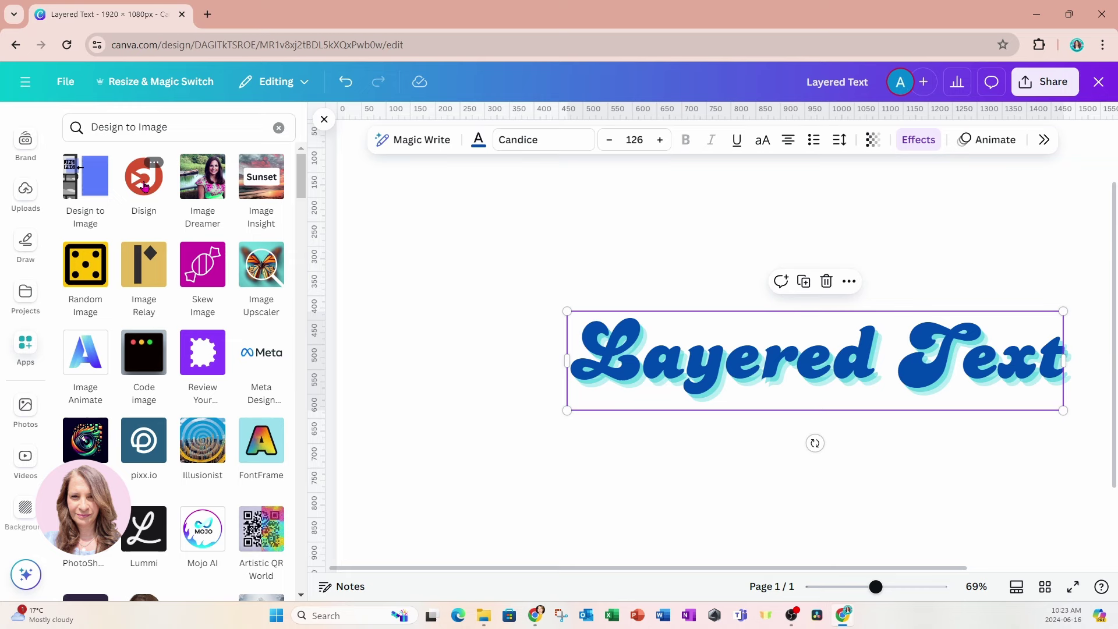
Step: Use Design to Image to export the design as a transparent-background PNG
click(96, 177)
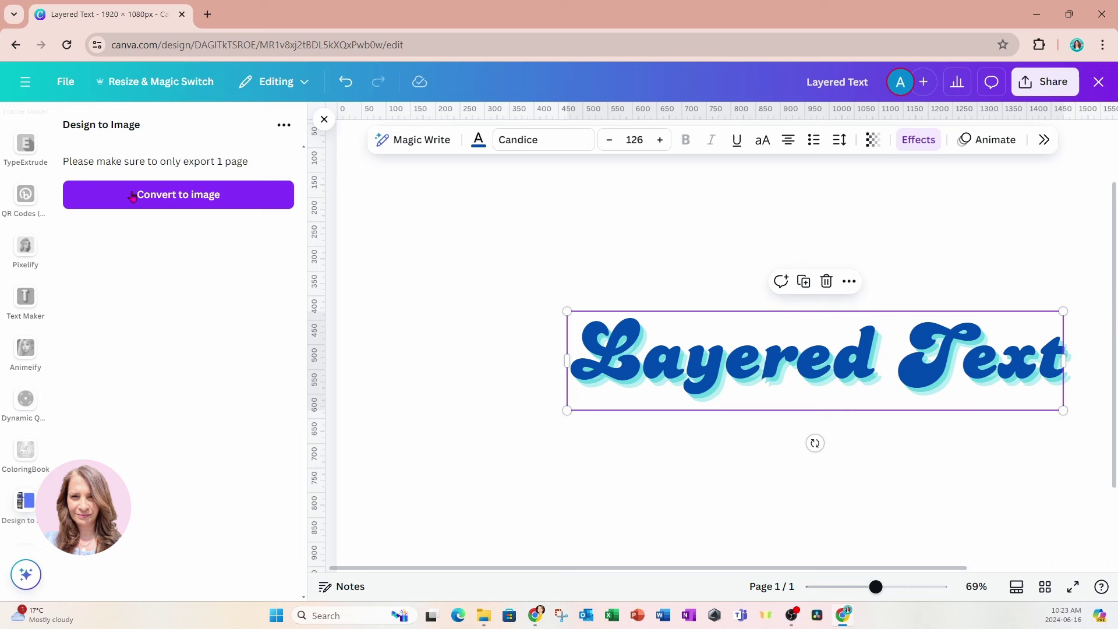
click(172, 197)
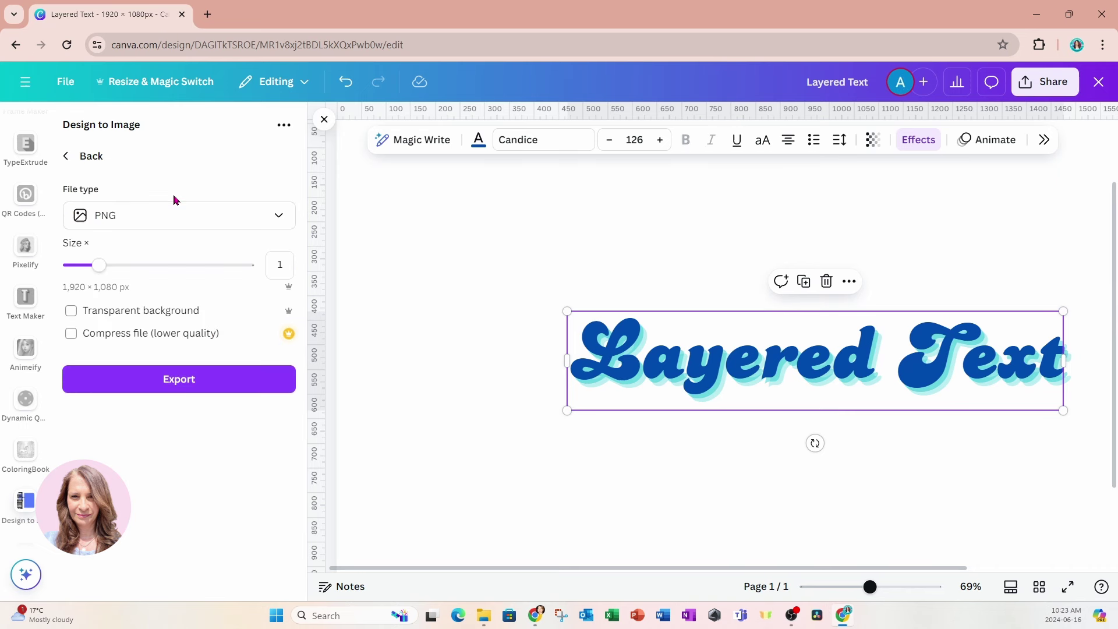
click(91, 312)
click(158, 379)
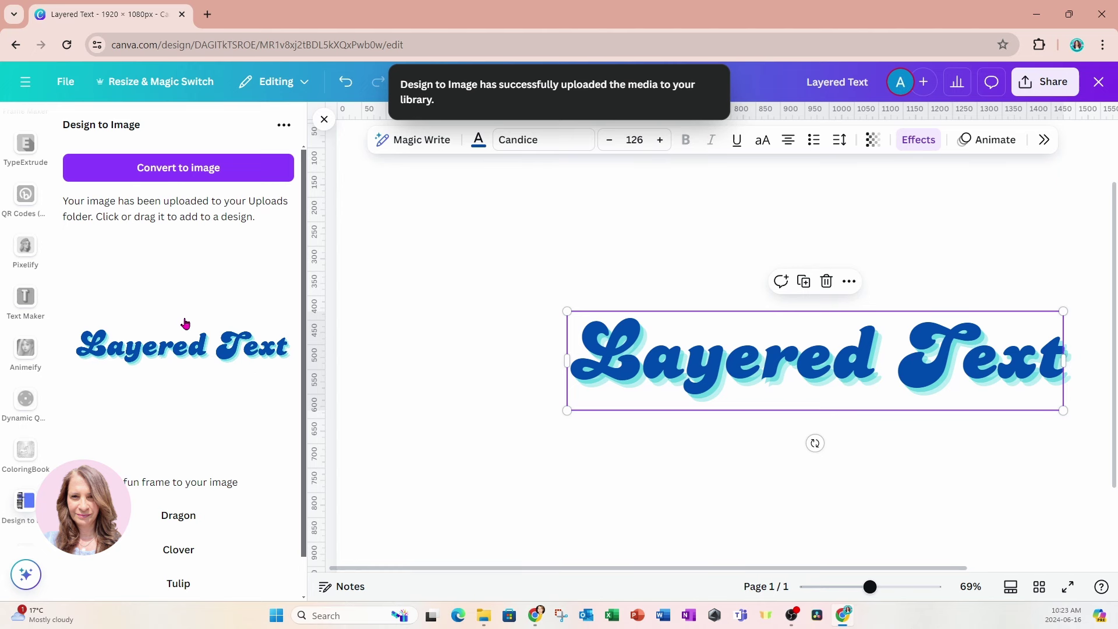
Step: Add the exported PNG to the page, crop it to the lettering, and move it below the title
click(145, 360)
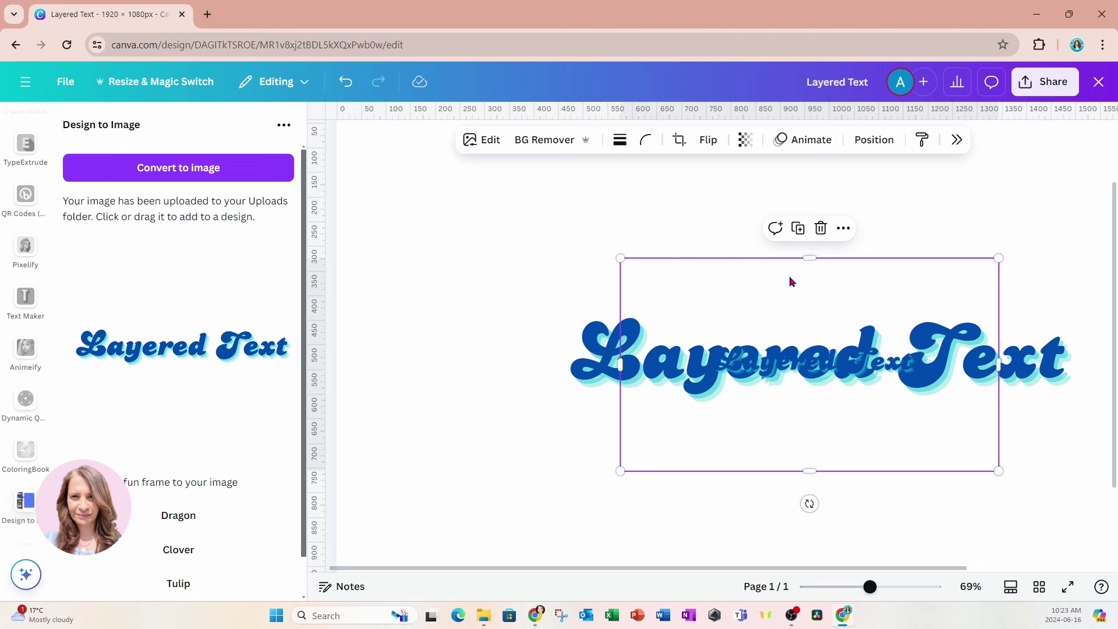
drag(810, 258, 809, 337)
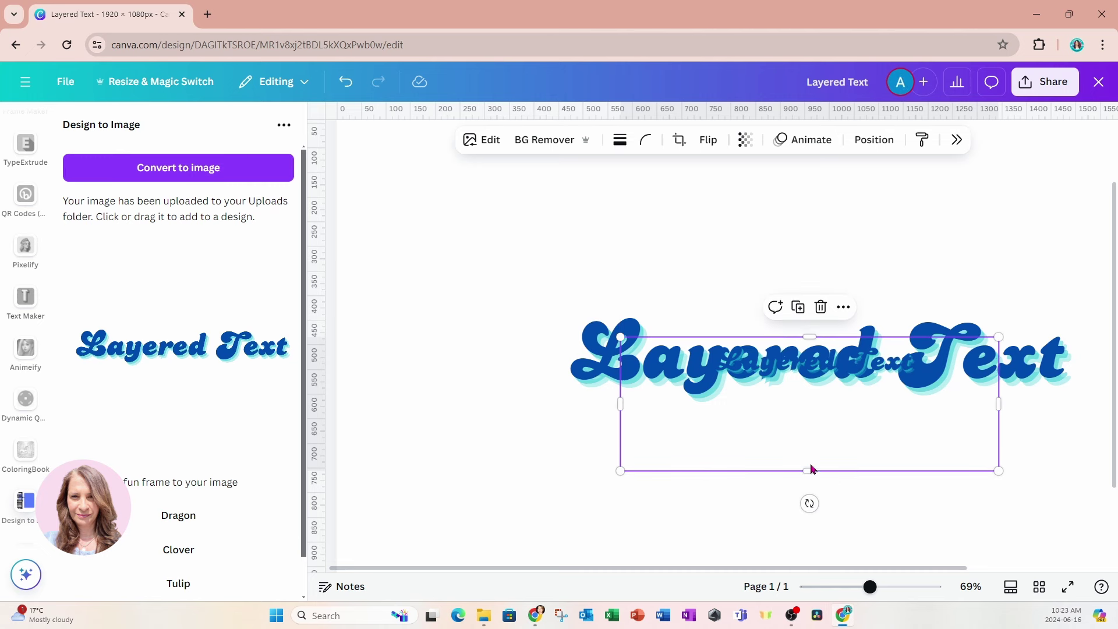
drag(812, 473, 811, 397)
drag(813, 356, 777, 450)
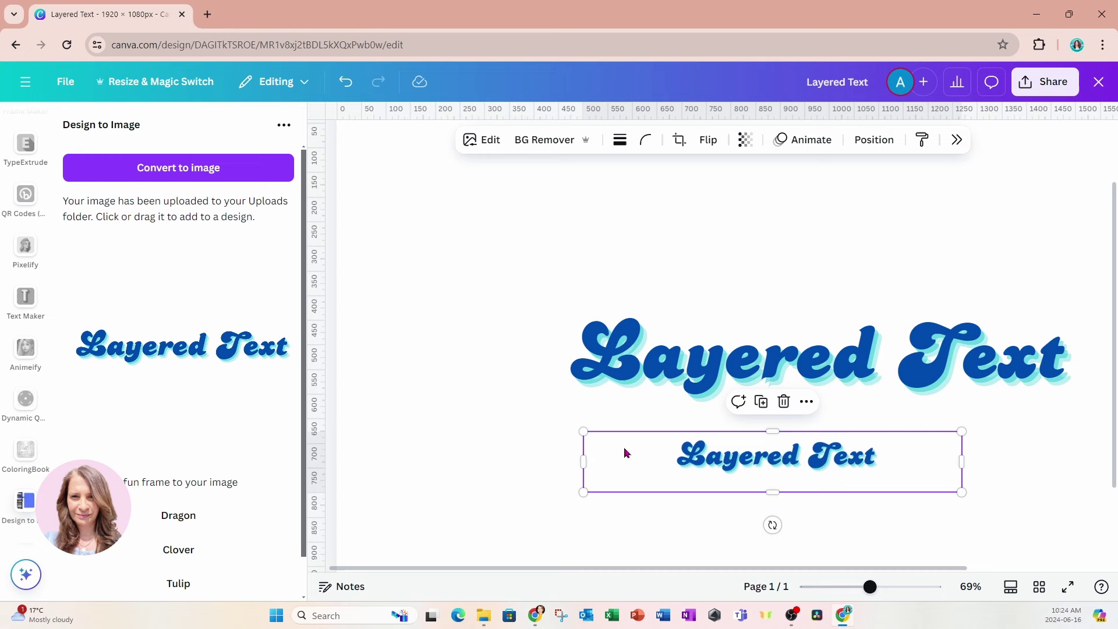
Step: Enlarge the image copy, trim its empty sides, and centre it beneath the title
drag(583, 431, 419, 375)
drag(411, 447, 512, 449)
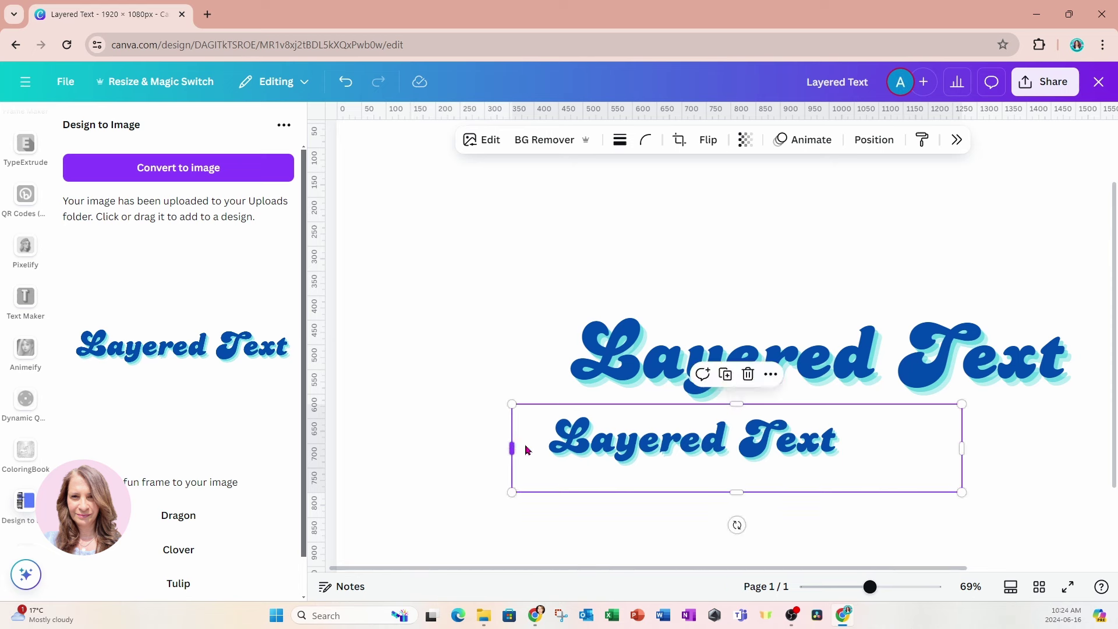
drag(959, 448, 859, 453)
drag(862, 405, 975, 391)
drag(927, 435, 971, 456)
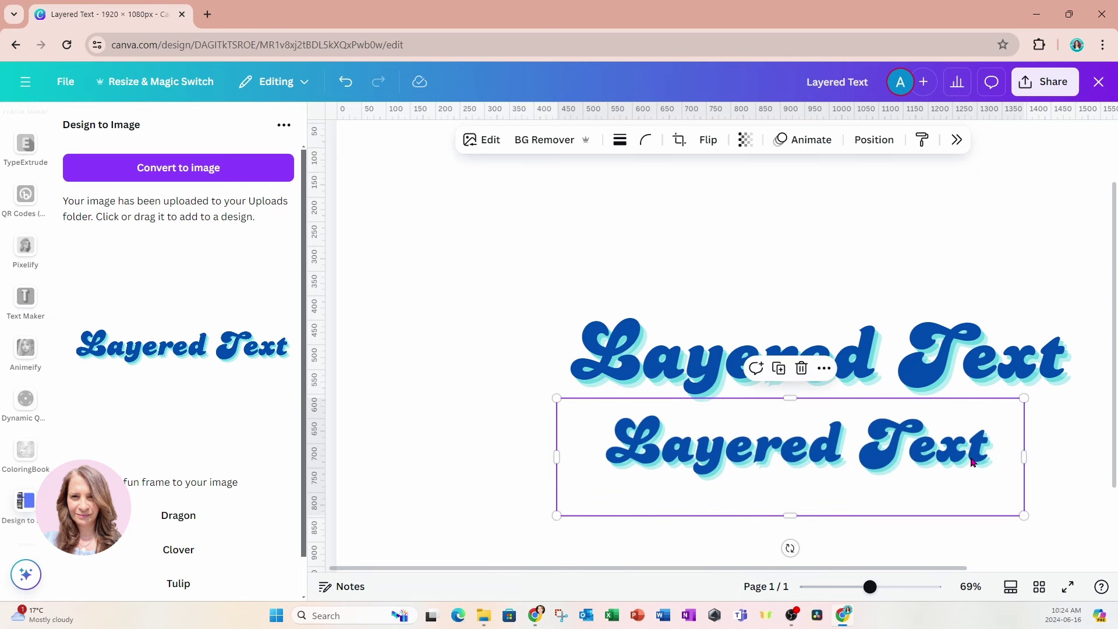
Step: Give the lower image copy an Outline shadow effect
click(486, 143)
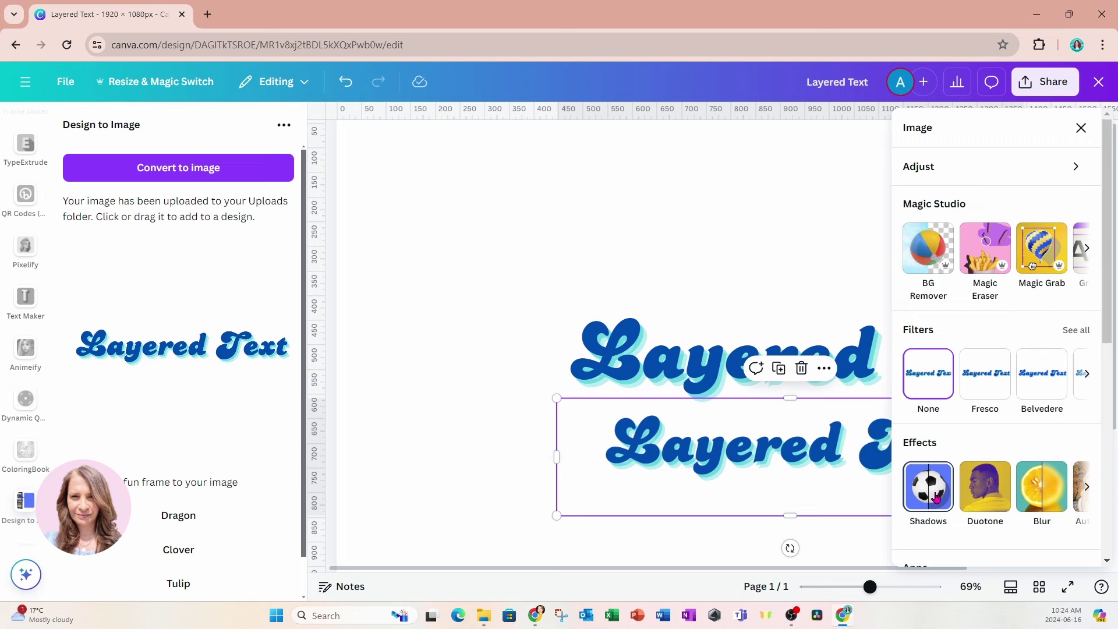
click(934, 498)
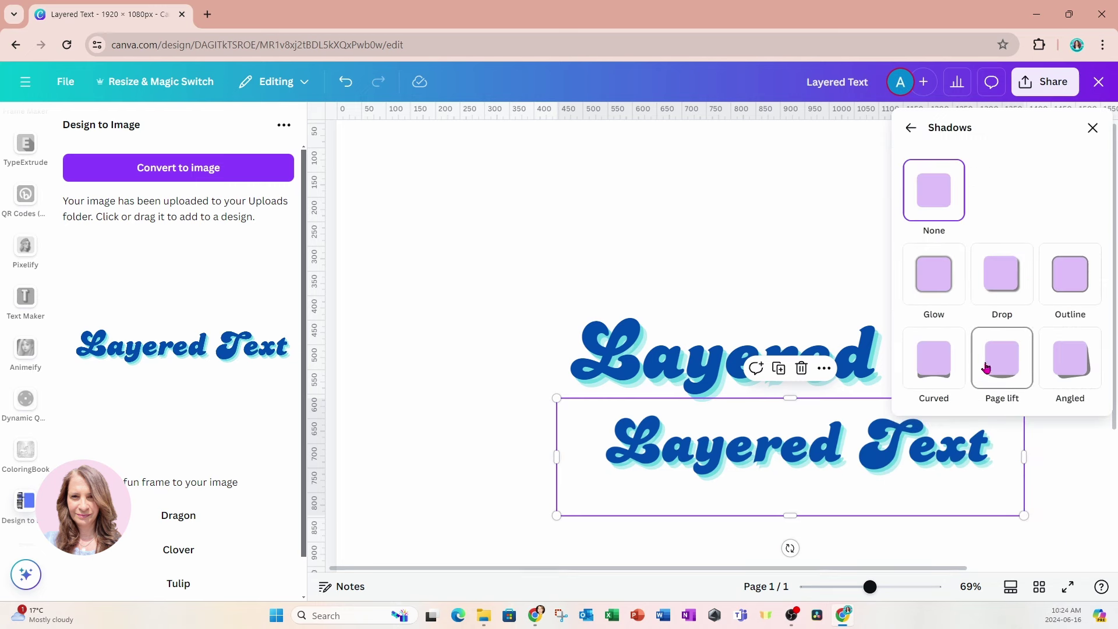
click(1065, 282)
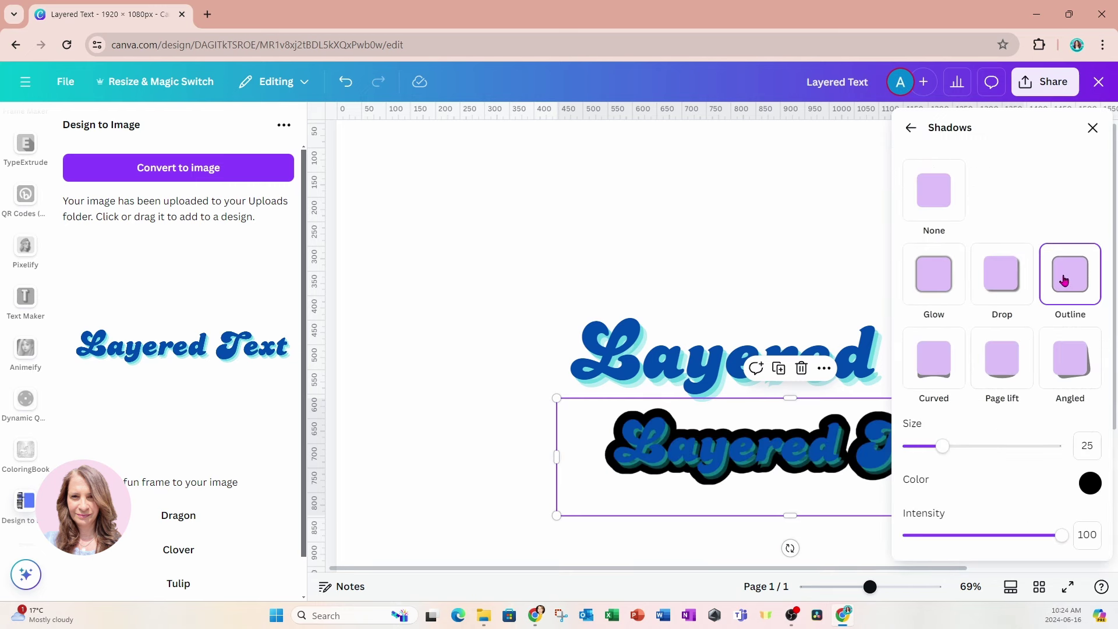
click(841, 267)
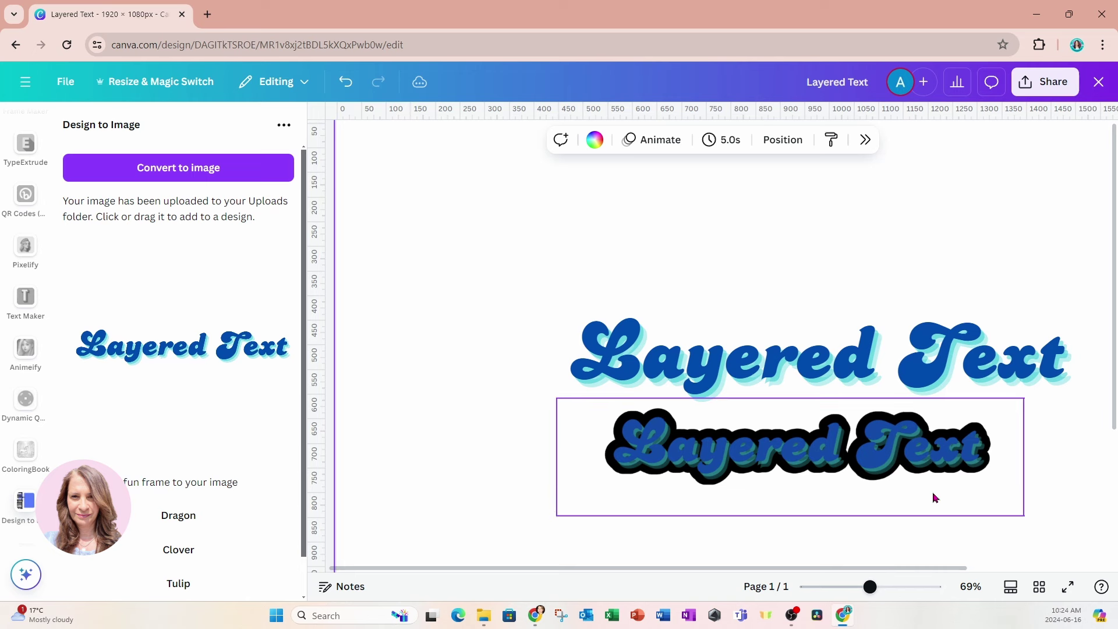
Step: Reselect the outlined image and close the Design to Image app
click(665, 453)
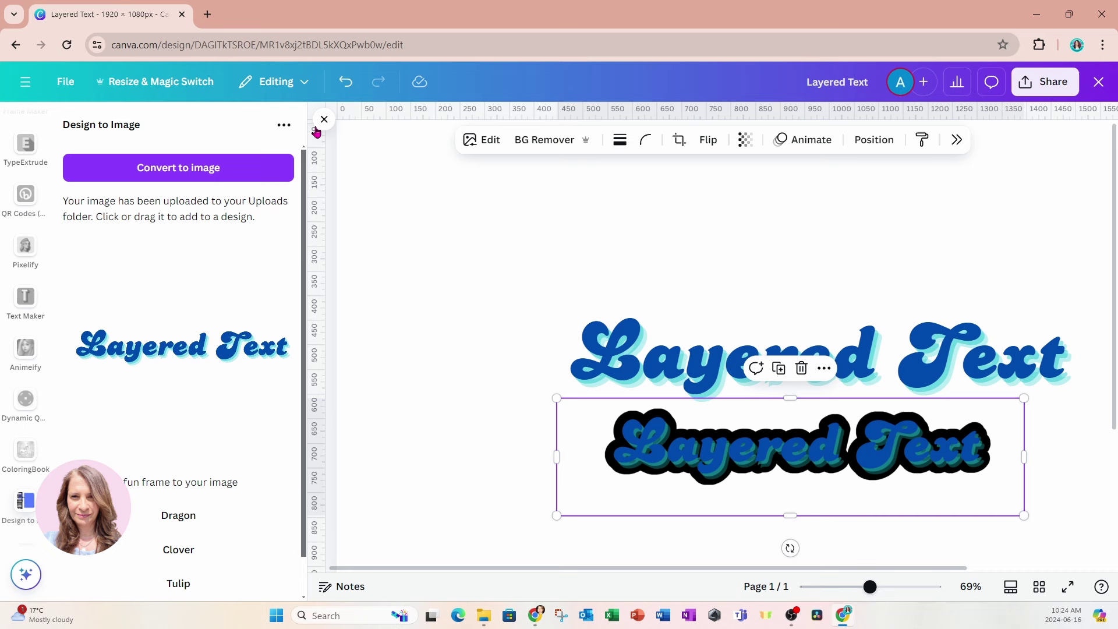
click(307, 143)
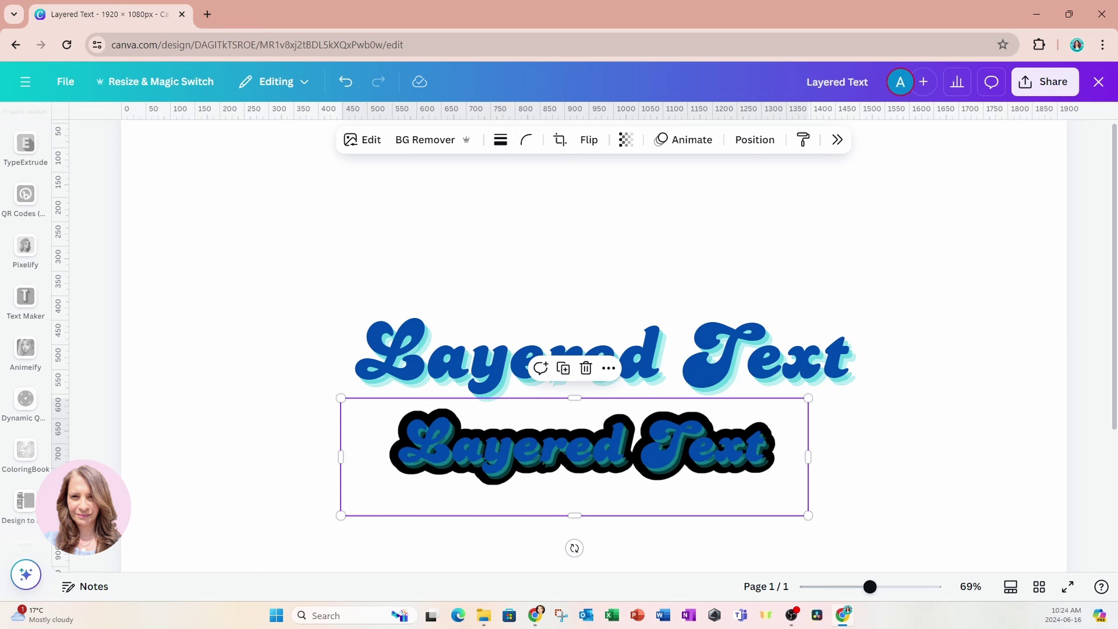
key(alt+Tab)
Step: Recolour the lower image's Shadows outline from black to white (#FFFFFF)
click(363, 140)
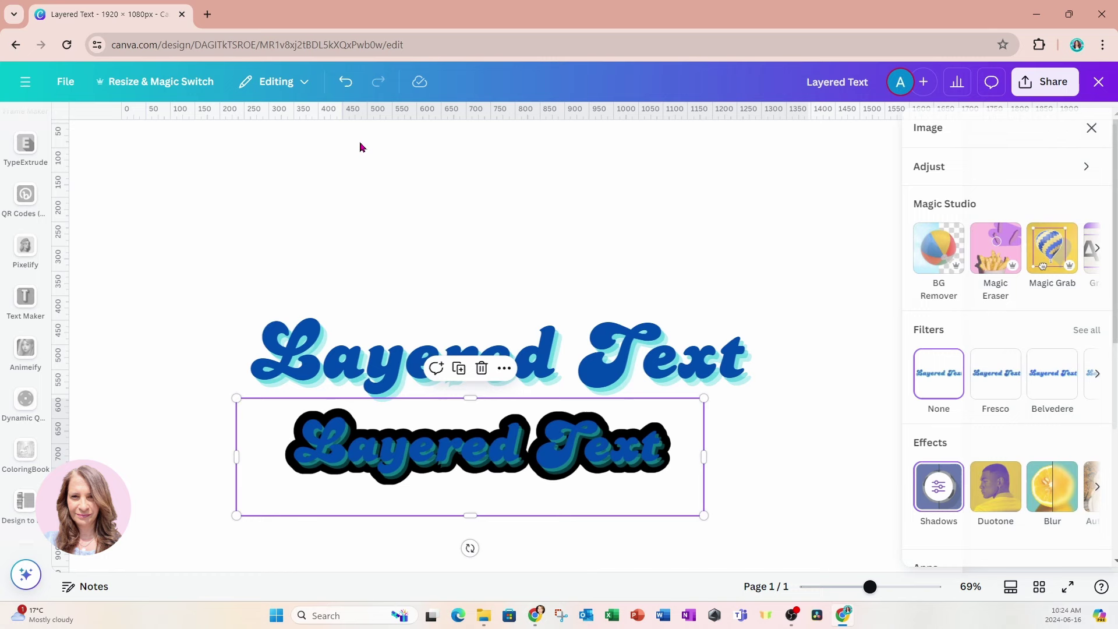
click(932, 488)
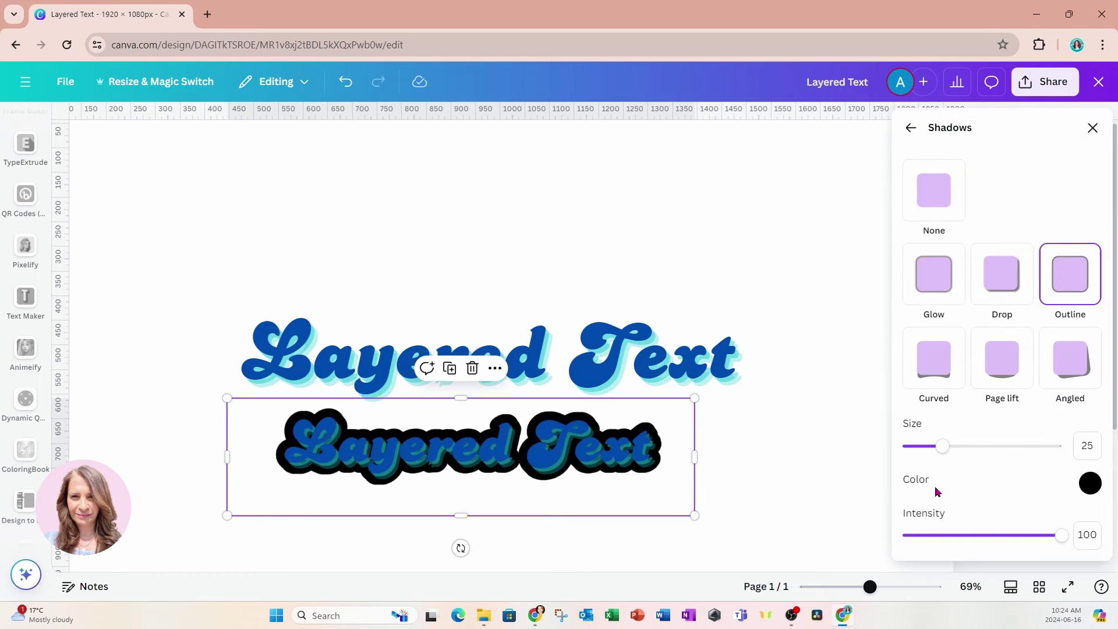
click(1090, 483)
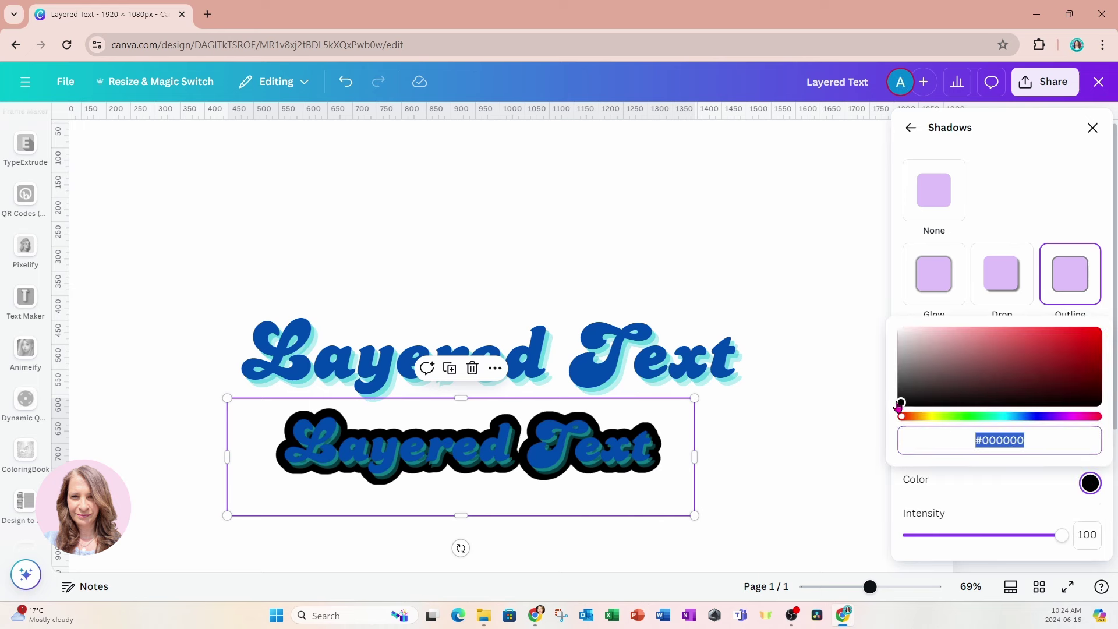
drag(899, 405, 865, 332)
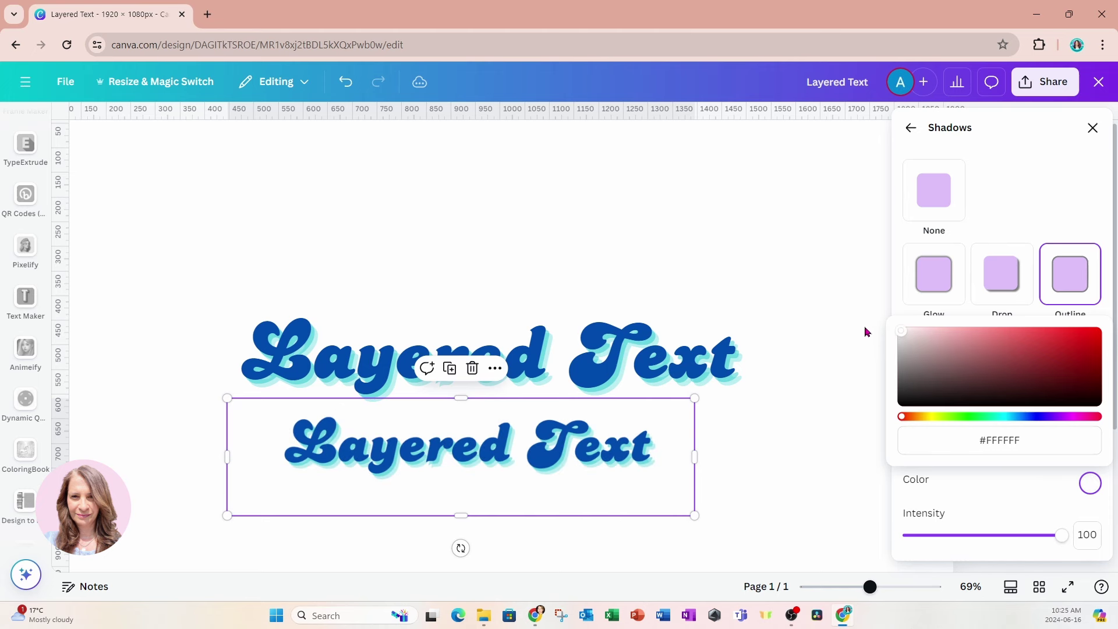
click(793, 262)
click(792, 260)
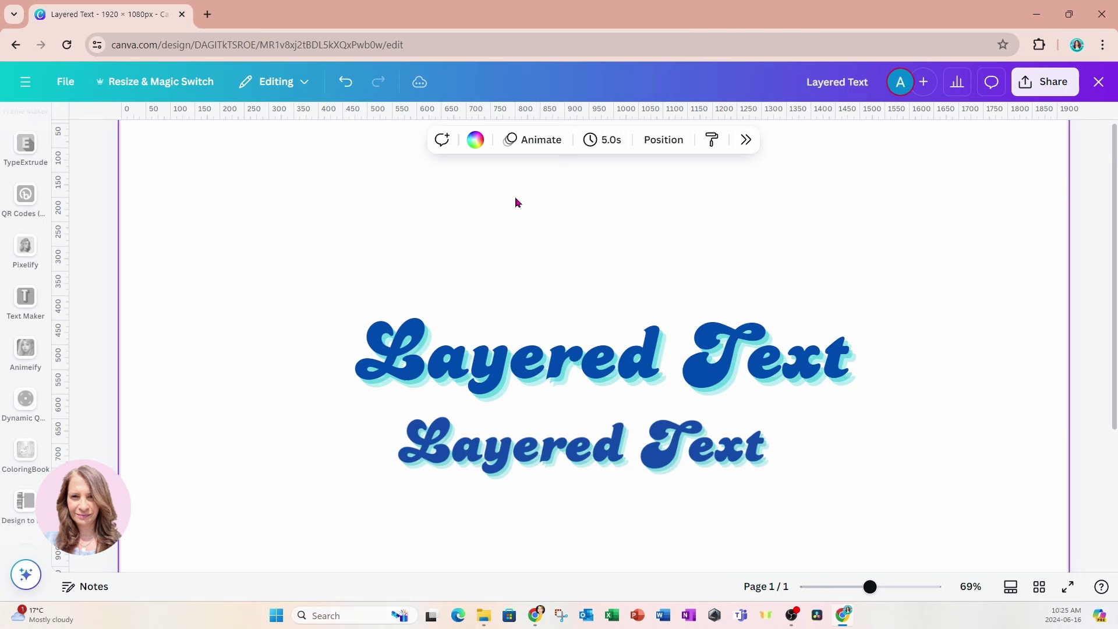
Step: Set the page background to the grey swatch and zoom out to 61%
click(475, 139)
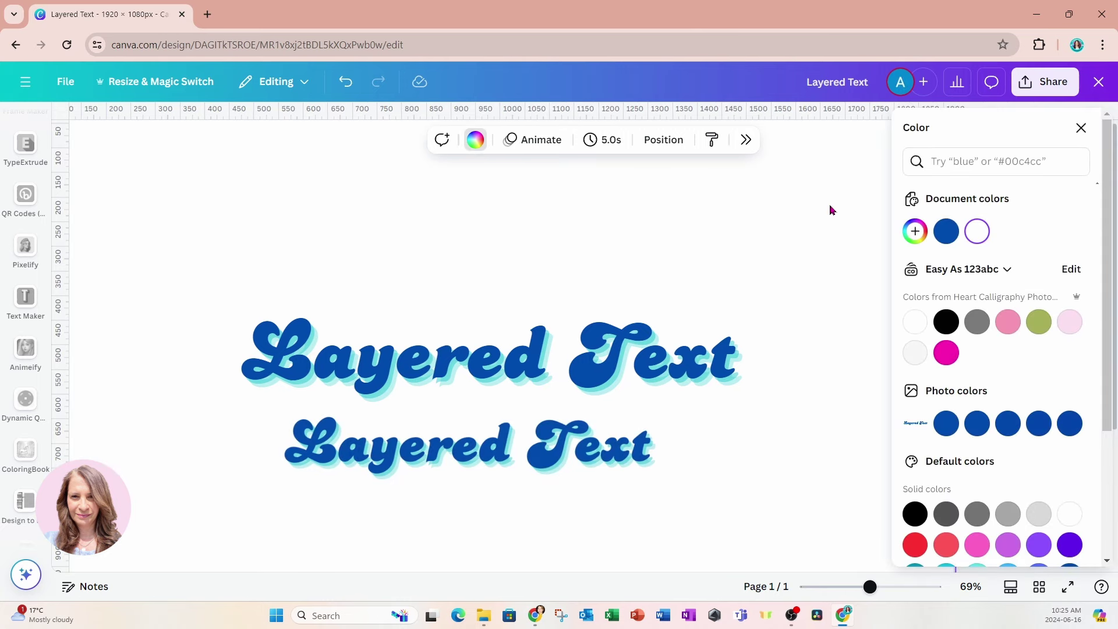
click(977, 322)
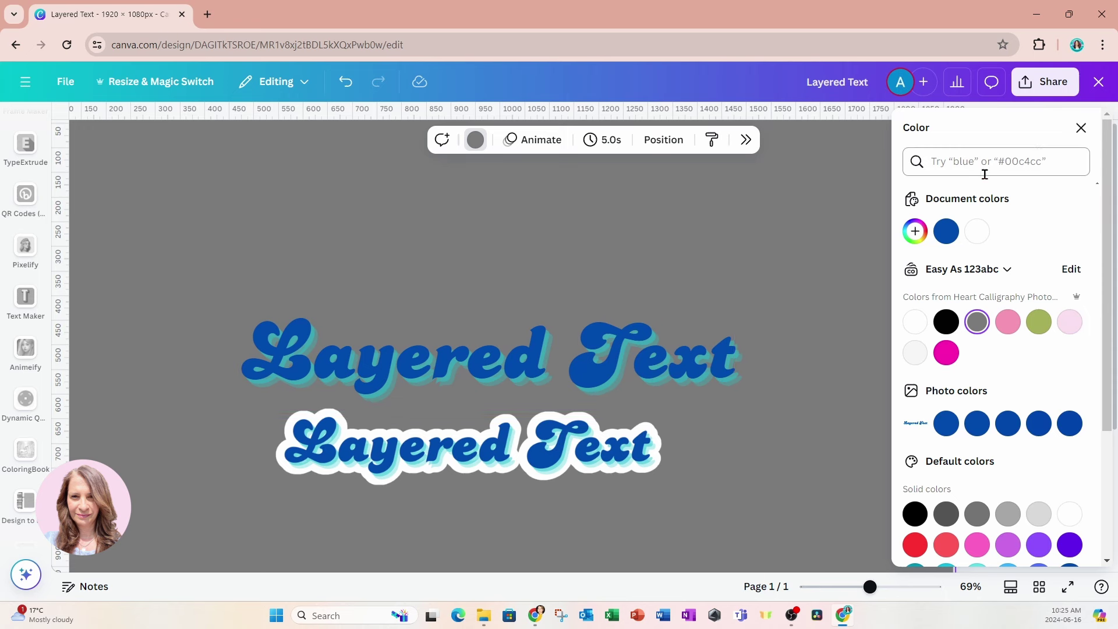
click(1081, 128)
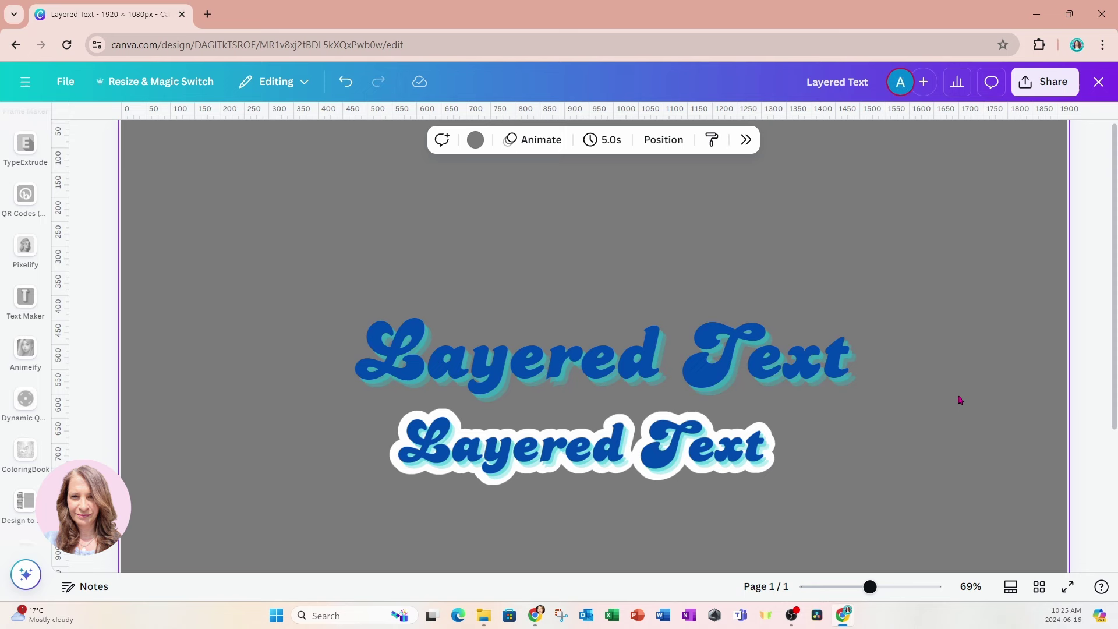
drag(871, 586, 866, 589)
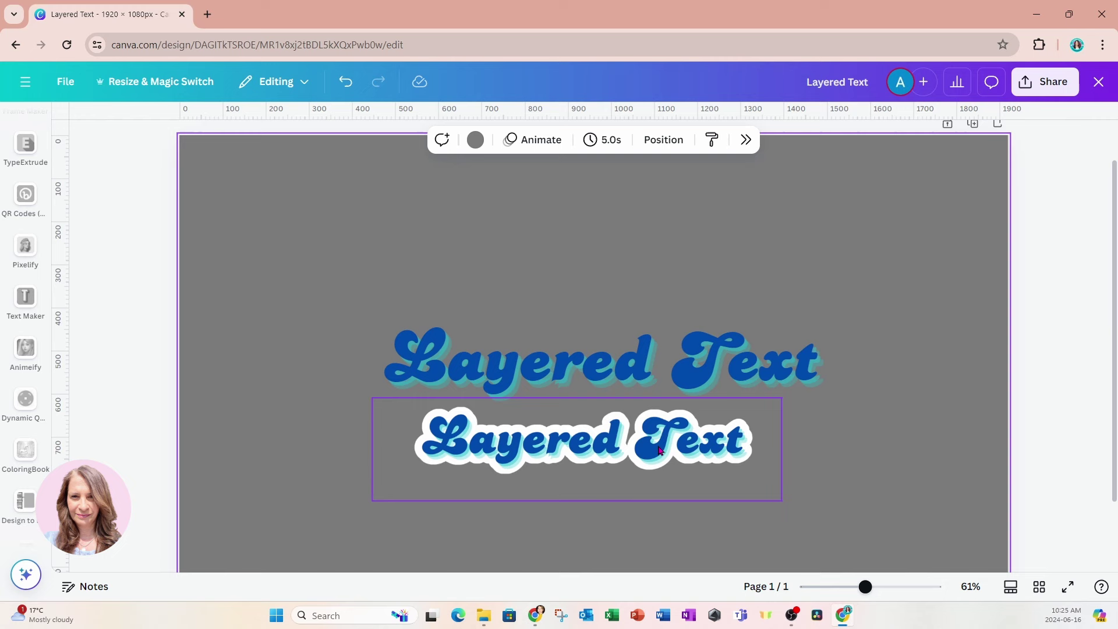
Step: Duplicate the page, delete the plain text on the copy, and move the outlined image up and enlarge it
click(973, 124)
click(762, 364)
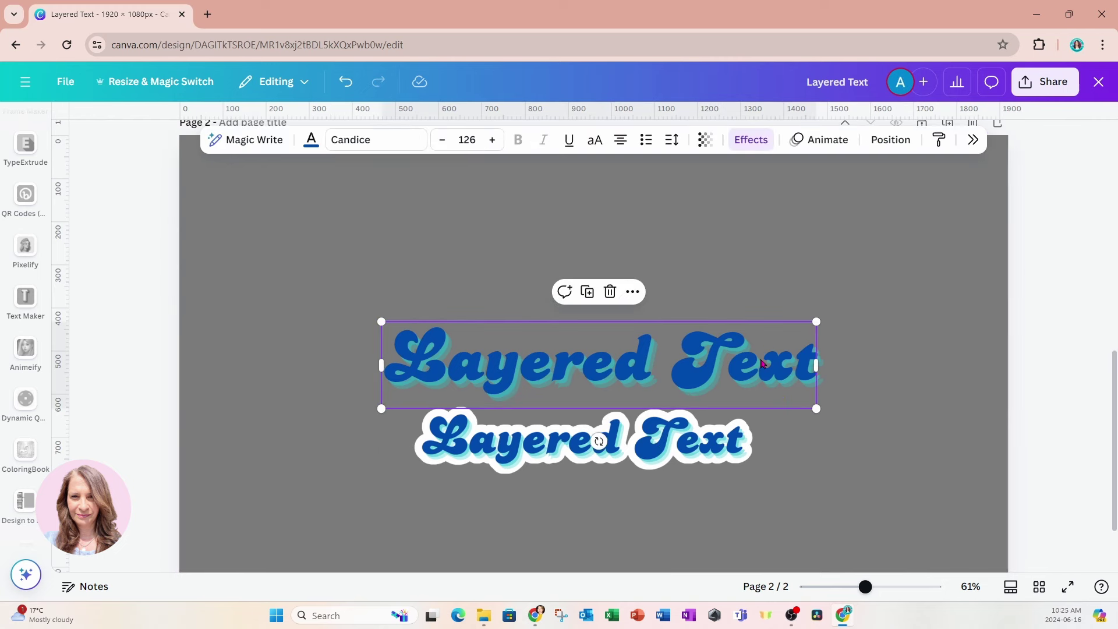
key(Delete)
drag(728, 440, 738, 348)
drag(790, 308, 928, 274)
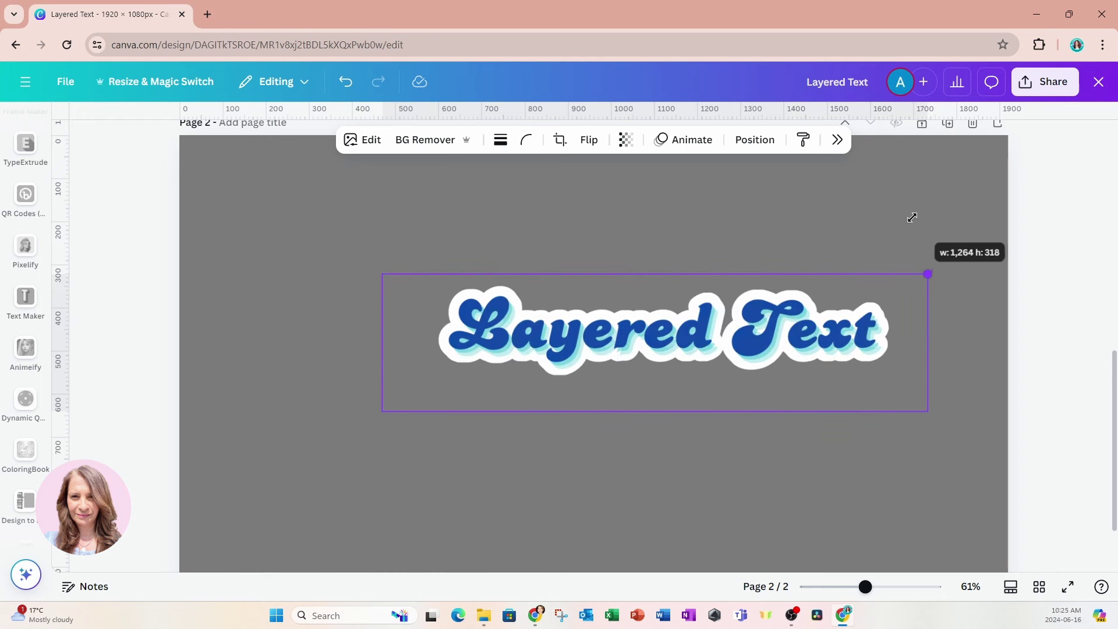
Step: Enlarge the outlined image further and open the Design to Image app
drag(382, 411, 231, 449)
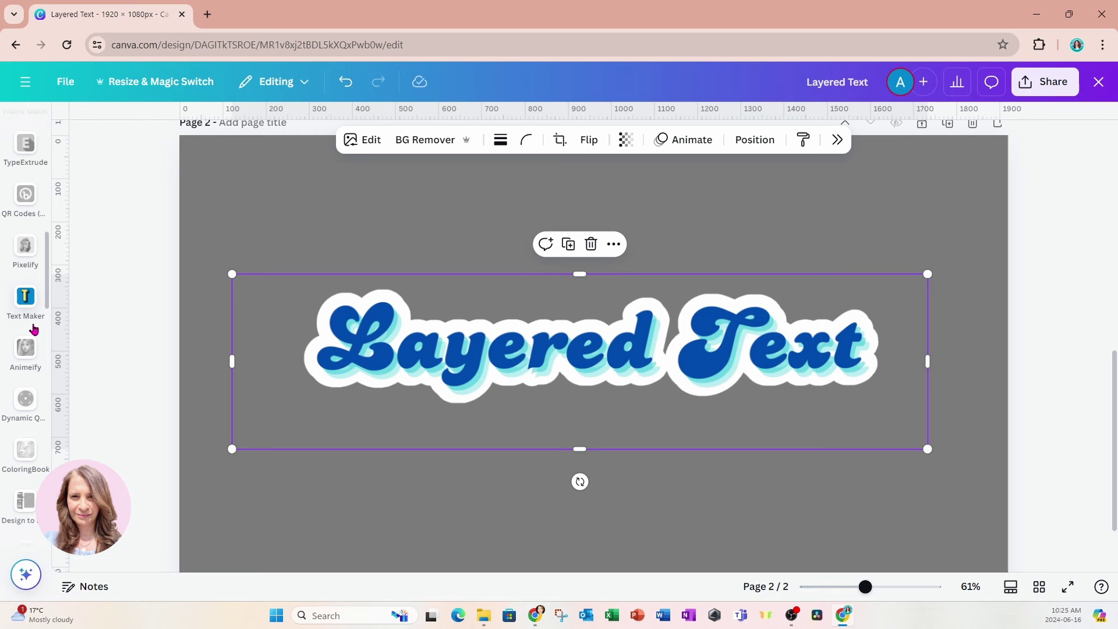
scroll(33, 327, down, 2)
scroll(34, 329, up, 5)
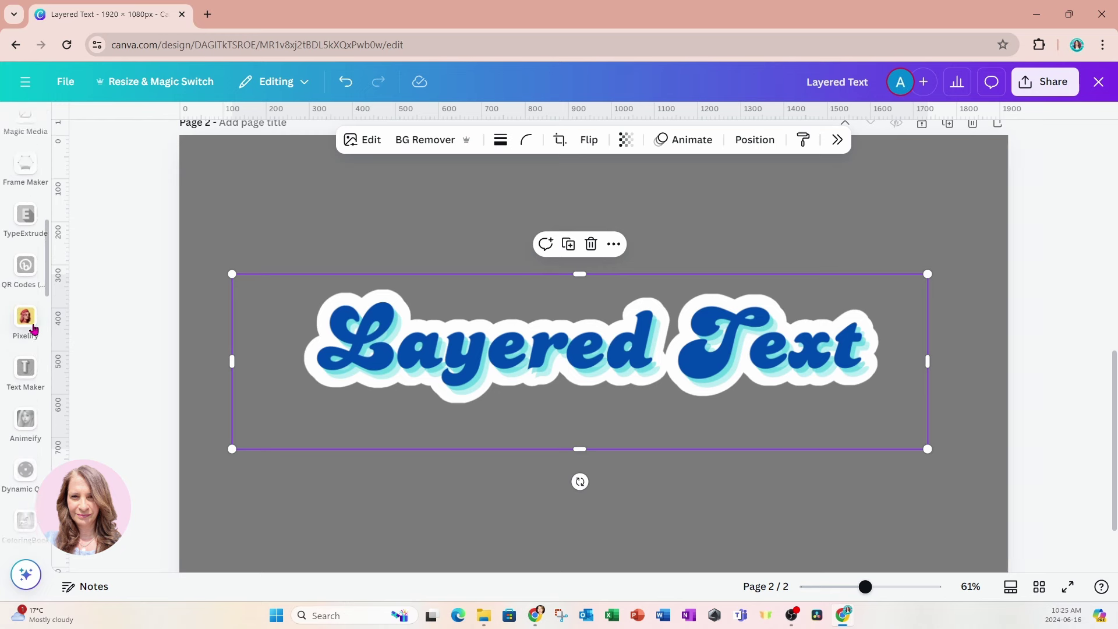
click(33, 327)
scroll(33, 329, down, 2)
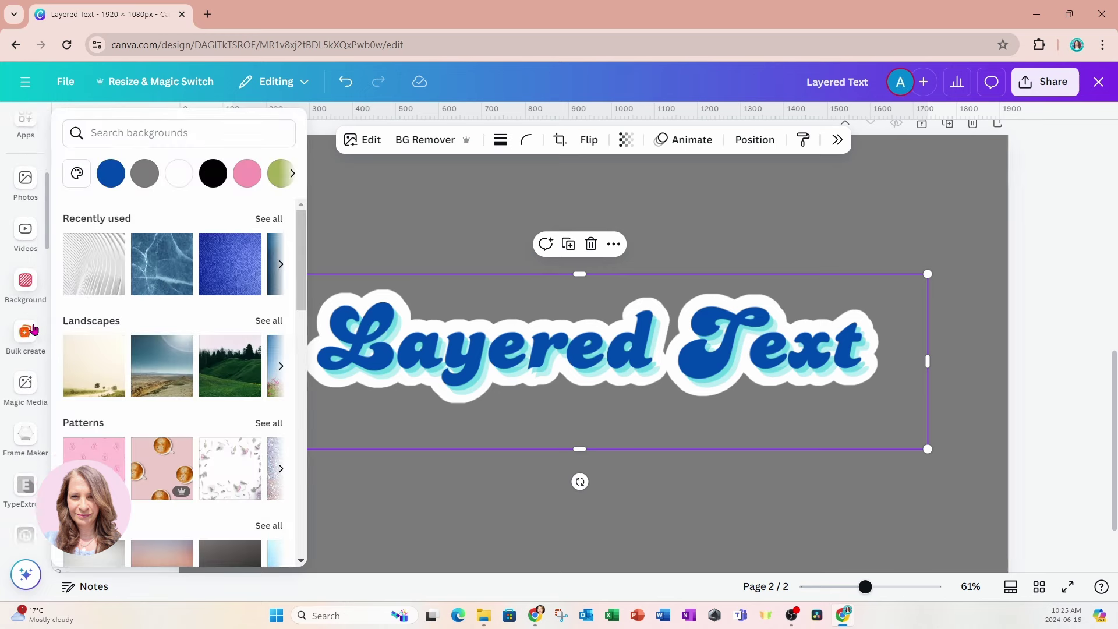
click(33, 329)
scroll(33, 329, down, 1)
scroll(34, 329, up, 4)
click(30, 327)
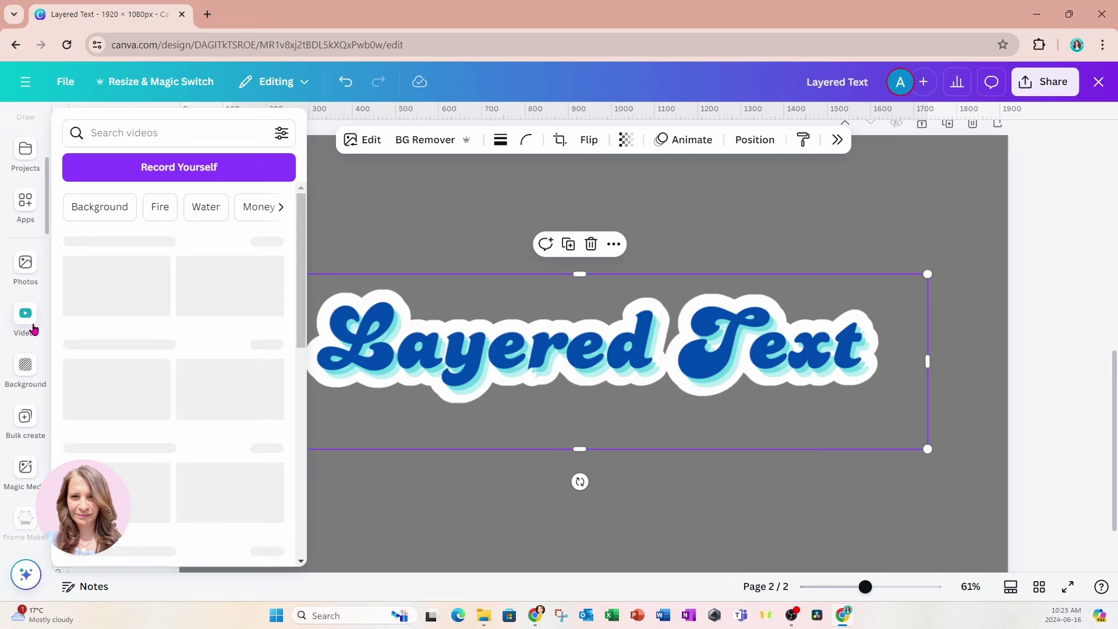
click(23, 211)
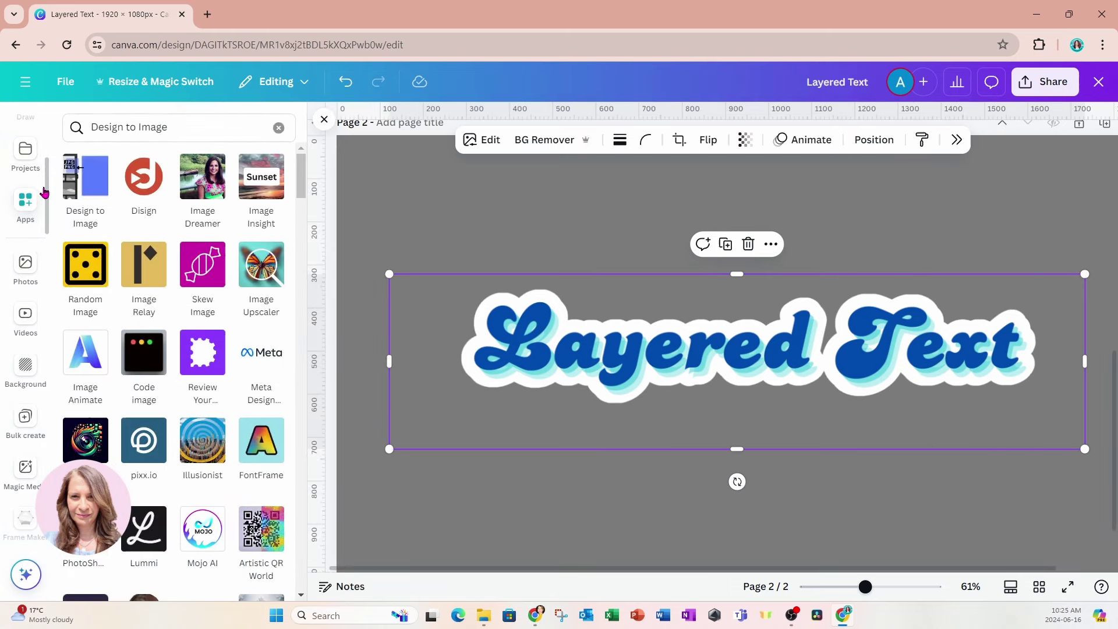
click(82, 176)
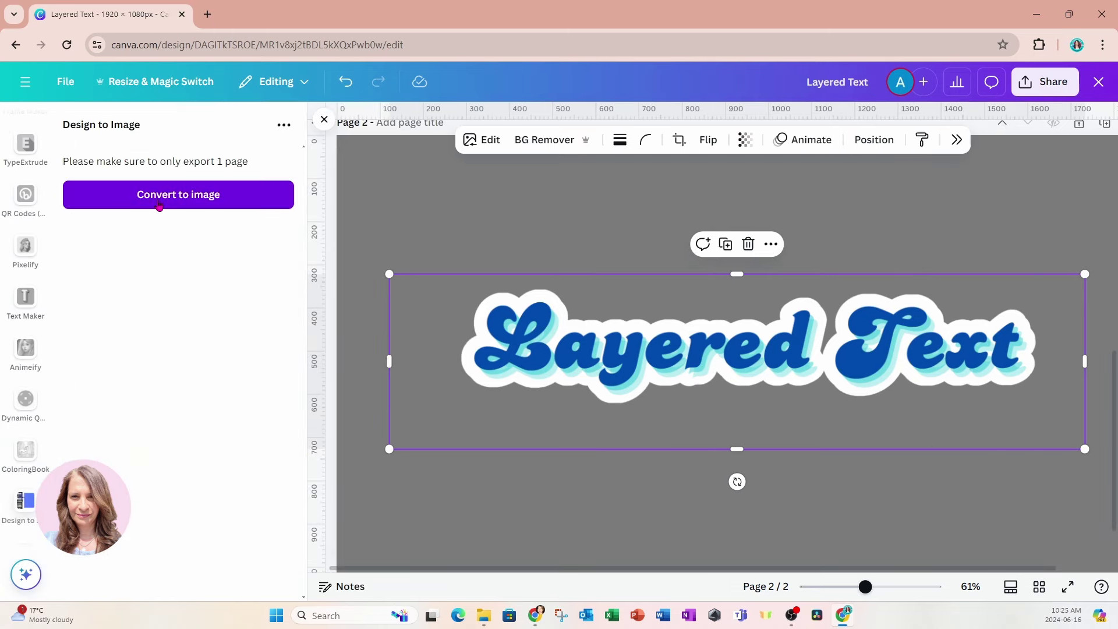
Step: Convert the design to a PNG image of page 2 only, without transparent background
click(158, 198)
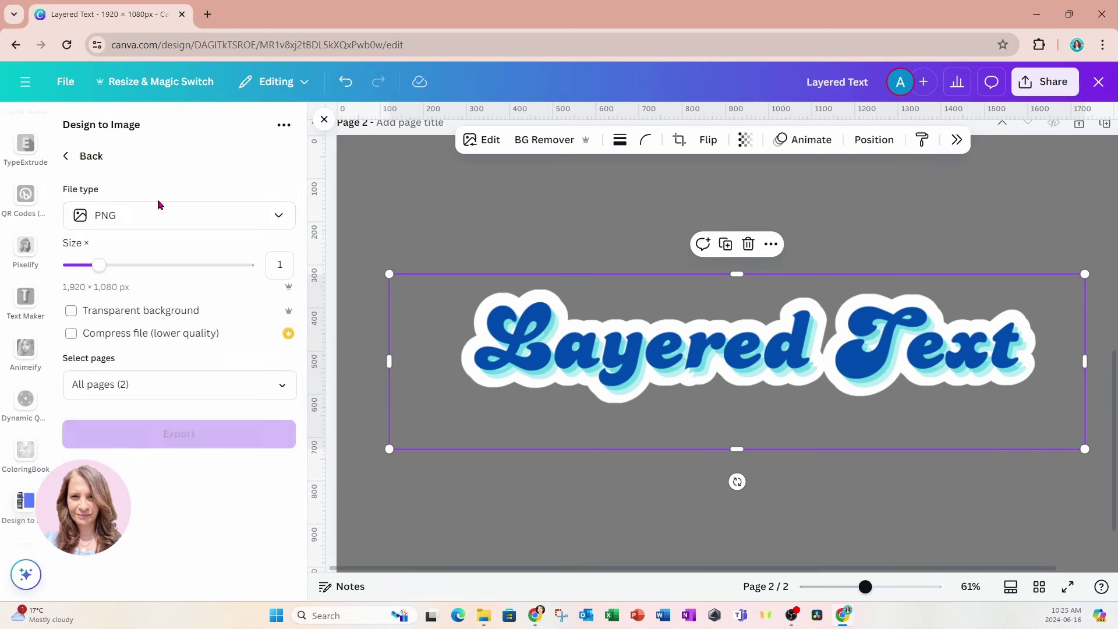
click(109, 314)
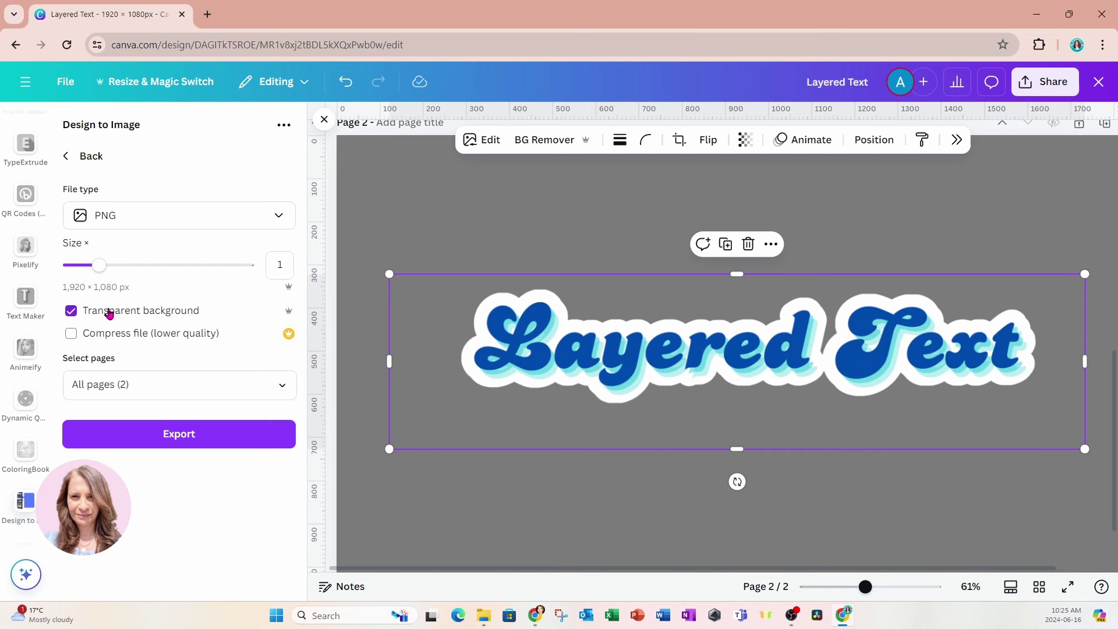
click(109, 314)
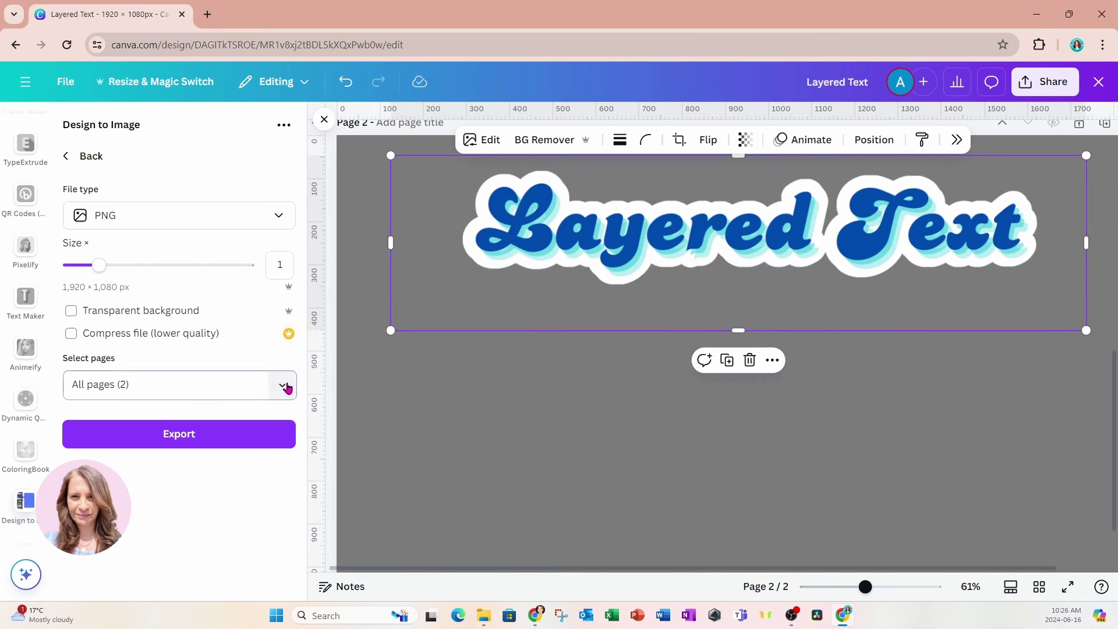
click(285, 385)
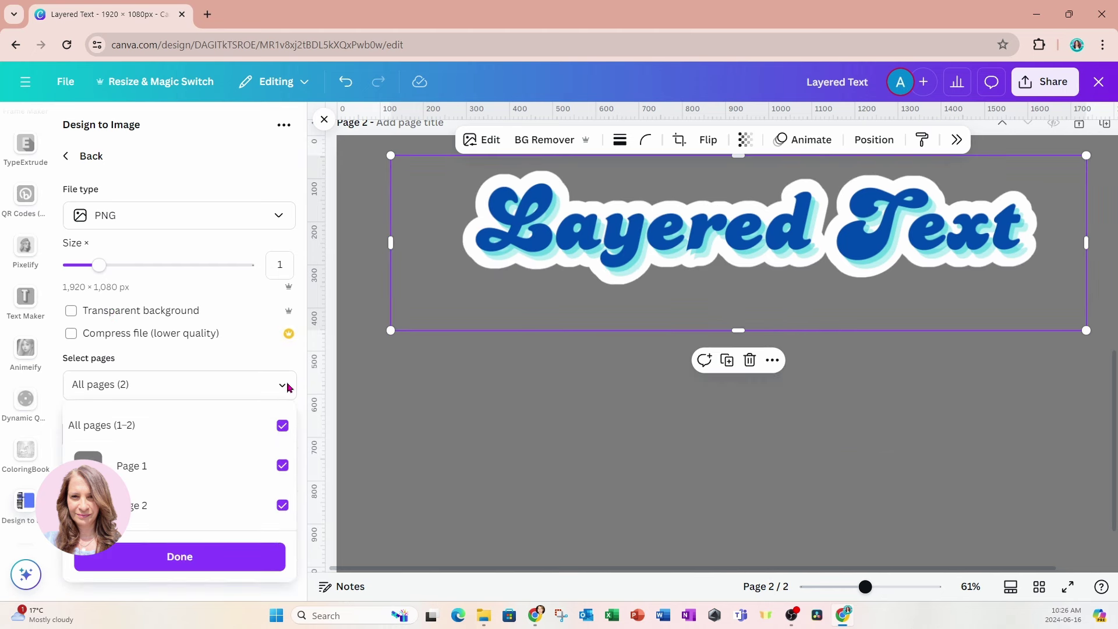
click(283, 465)
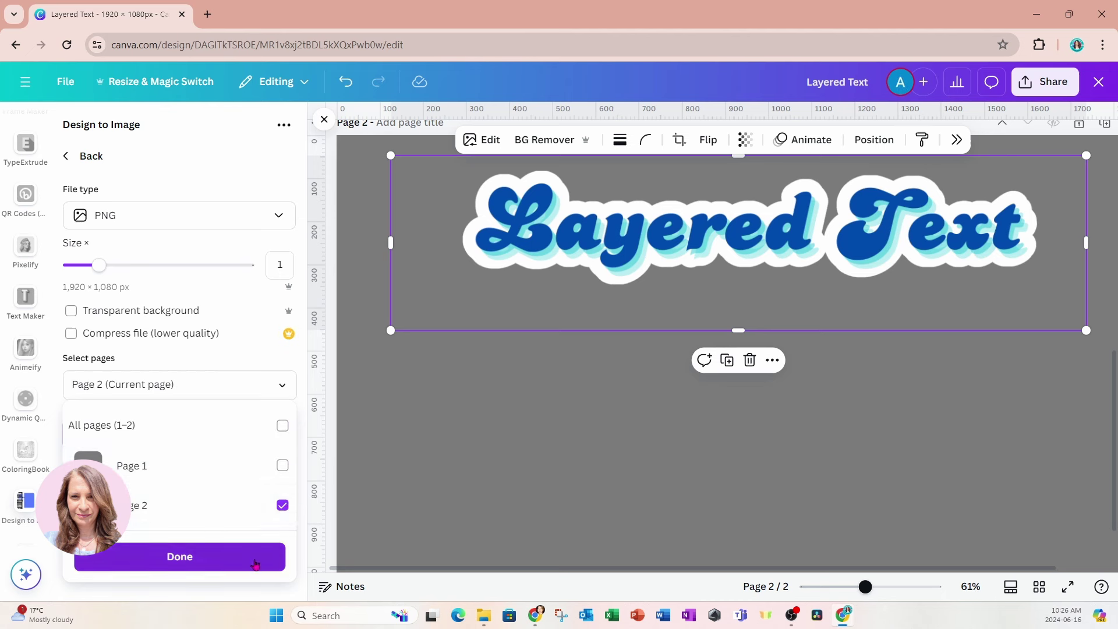
click(73, 316)
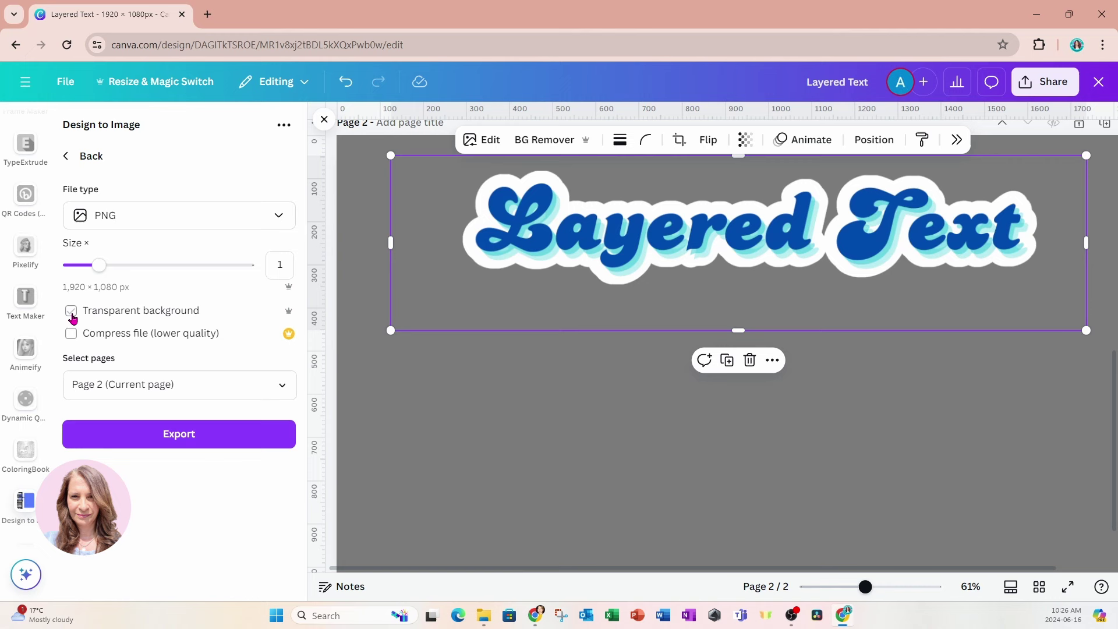
click(109, 434)
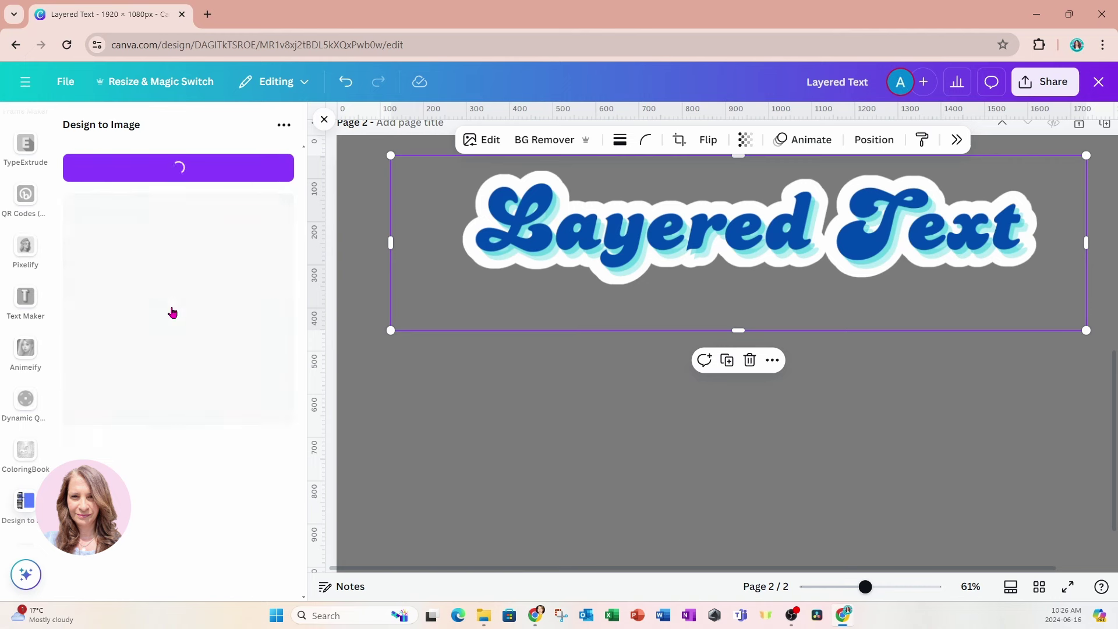
Step: Add the converted image copy, trim its empty lower part, and enlarge it beneath the original text
click(157, 333)
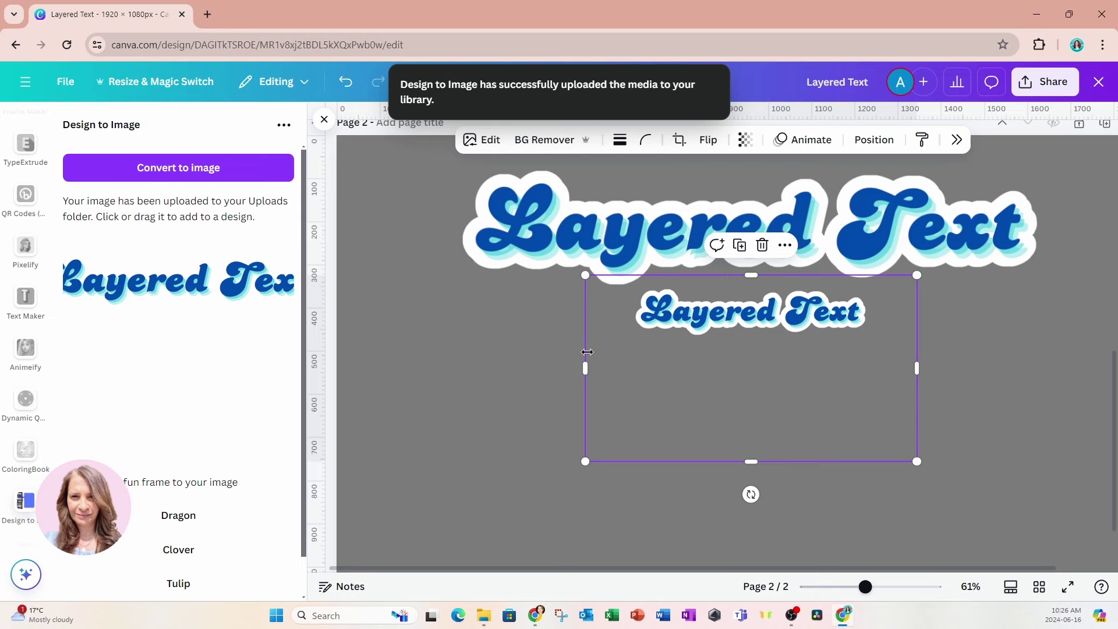
drag(753, 466, 752, 351)
drag(747, 307, 740, 396)
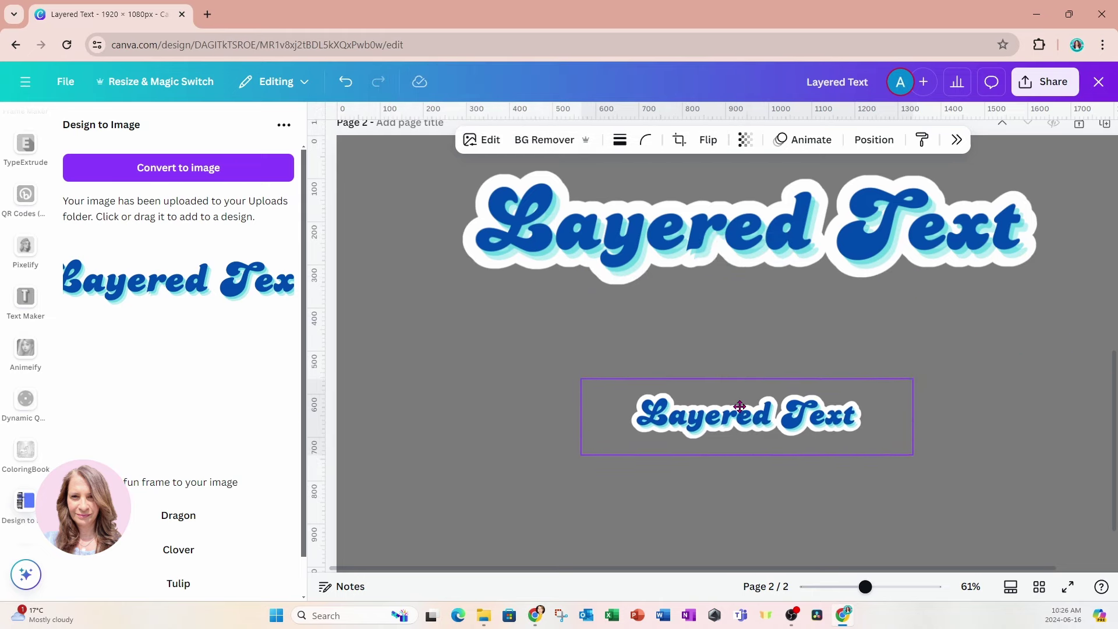
click(740, 406)
drag(581, 379, 350, 325)
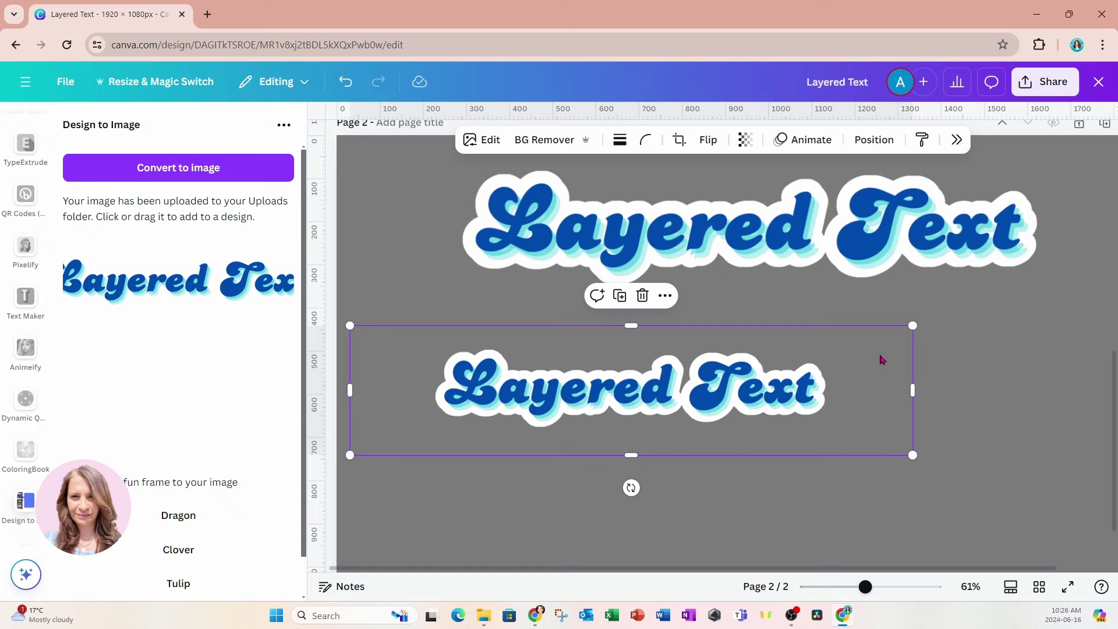
drag(912, 326, 1089, 263)
drag(856, 365, 874, 371)
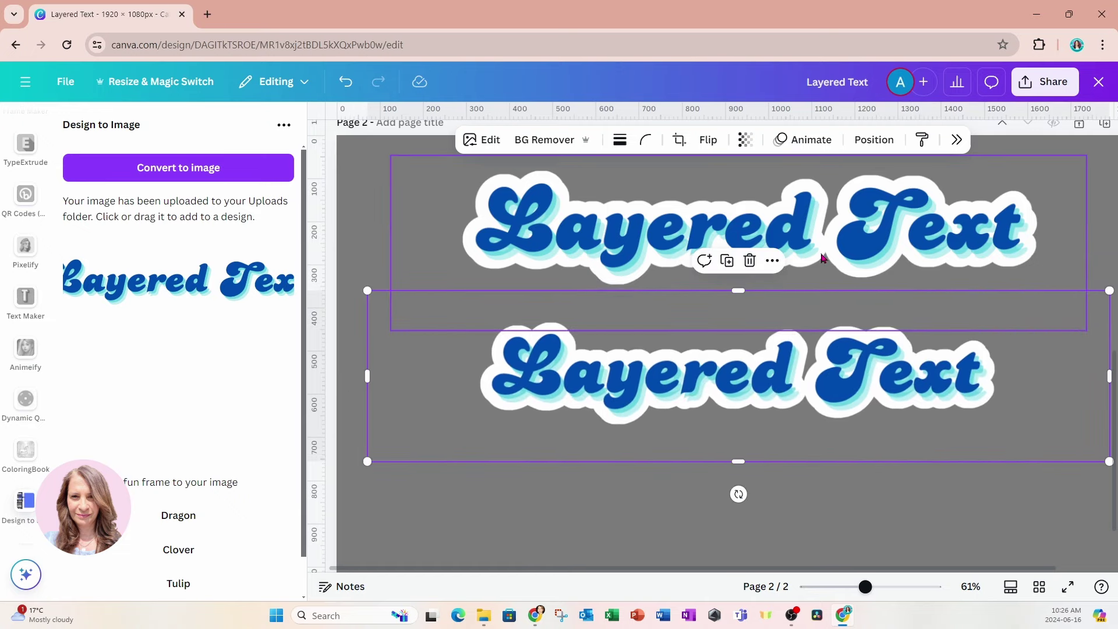
Step: Give the lower image a black Glow shadow with size 15 and blur 30
click(481, 140)
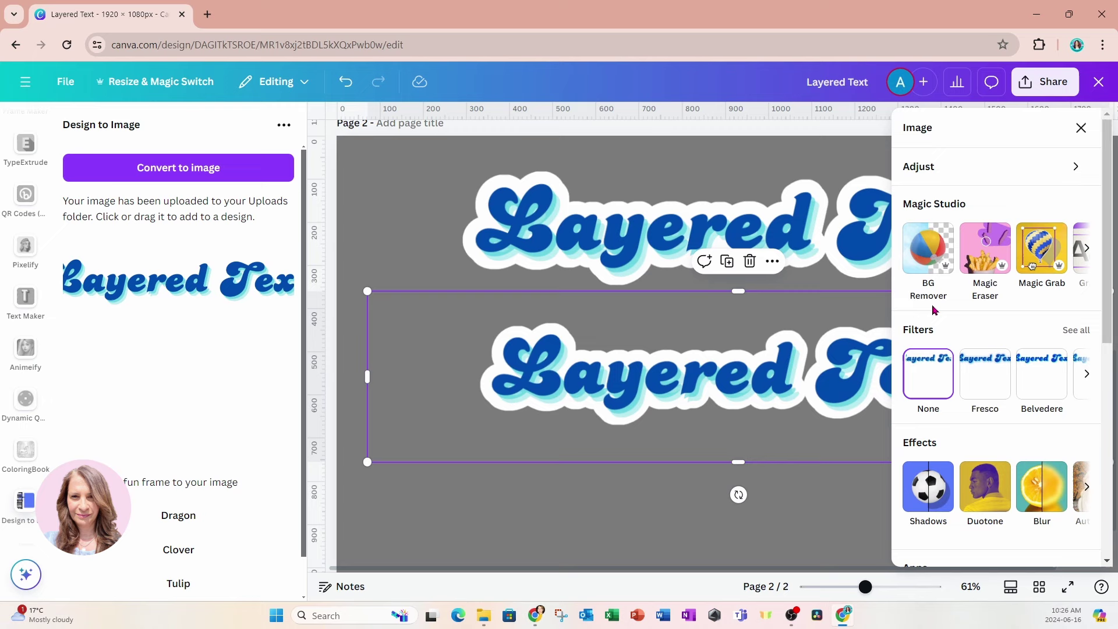
click(944, 495)
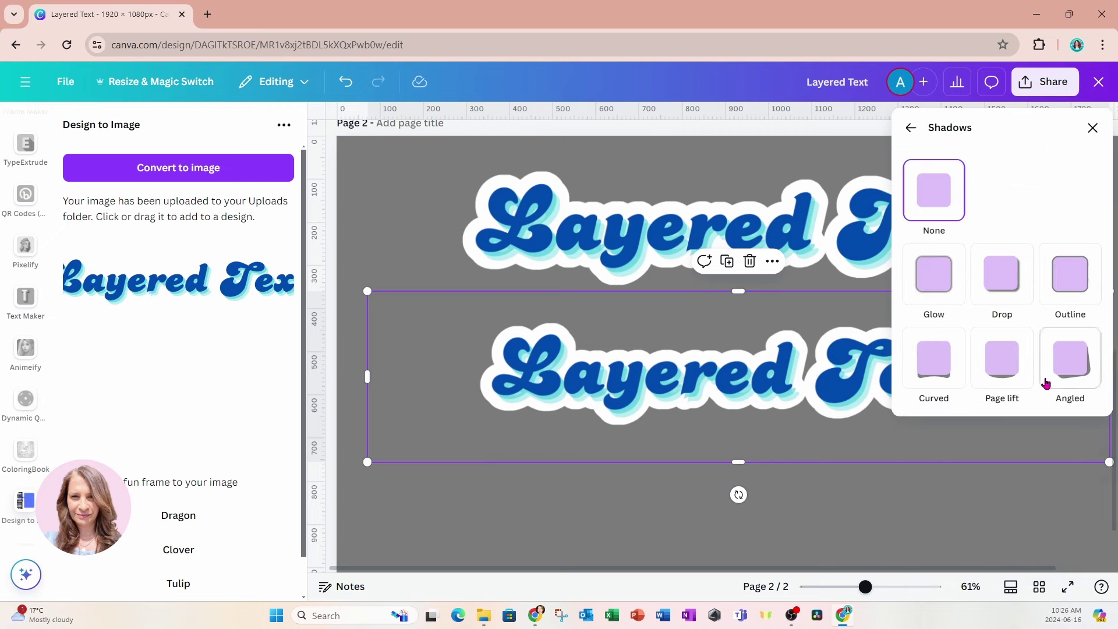
click(942, 276)
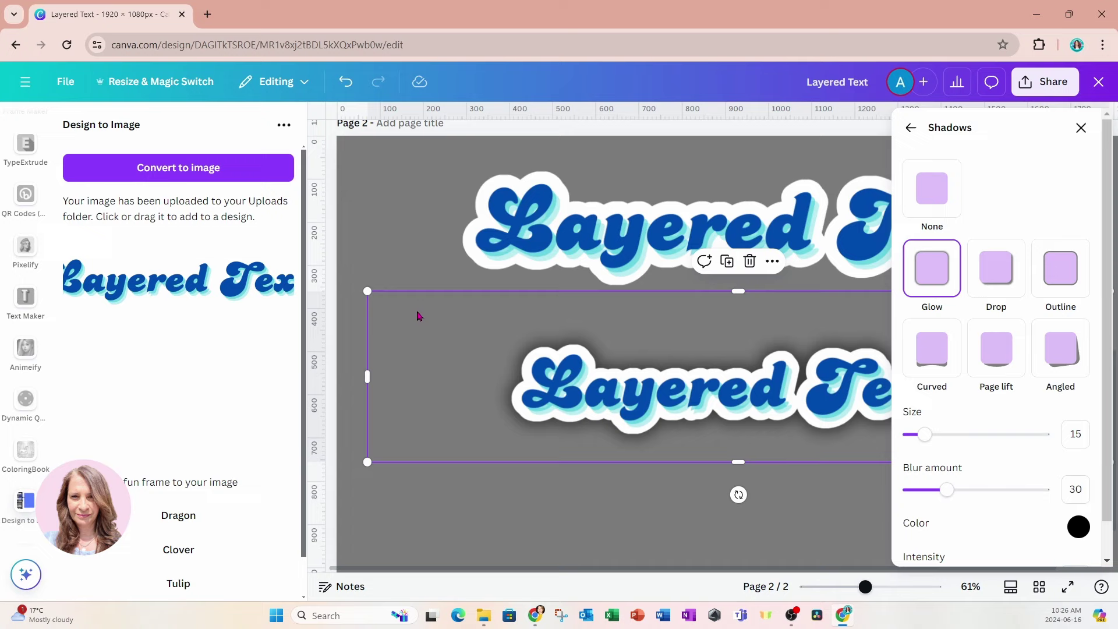
click(407, 221)
click(399, 366)
Step: Try a hot pink page background, then set it to white
click(357, 314)
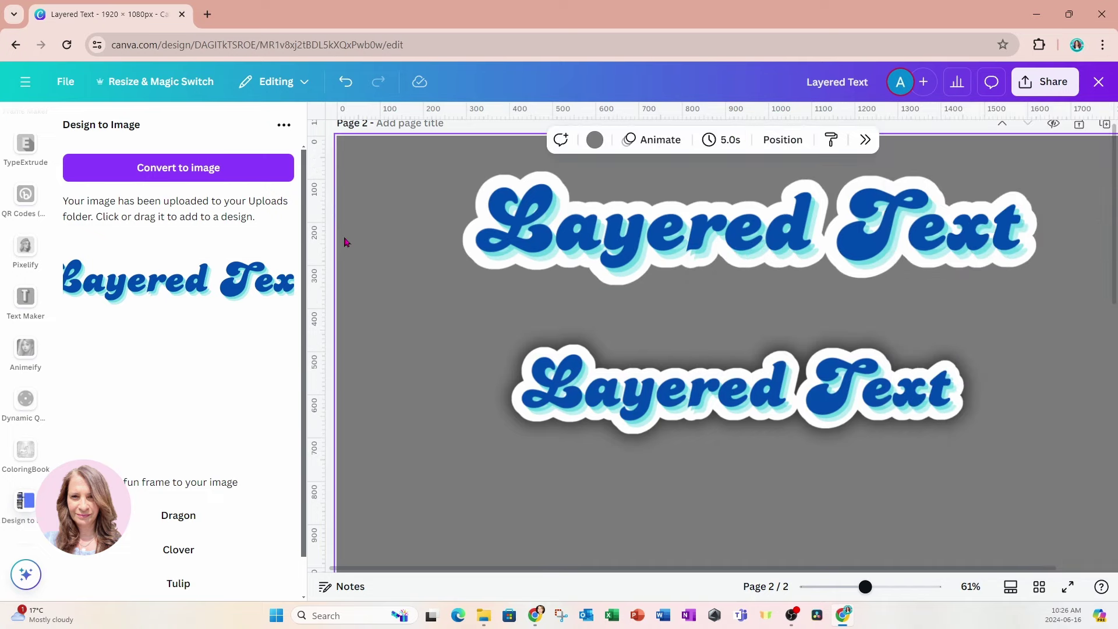
click(594, 140)
scroll(1035, 509, down, 2)
scroll(1035, 508, down, 2)
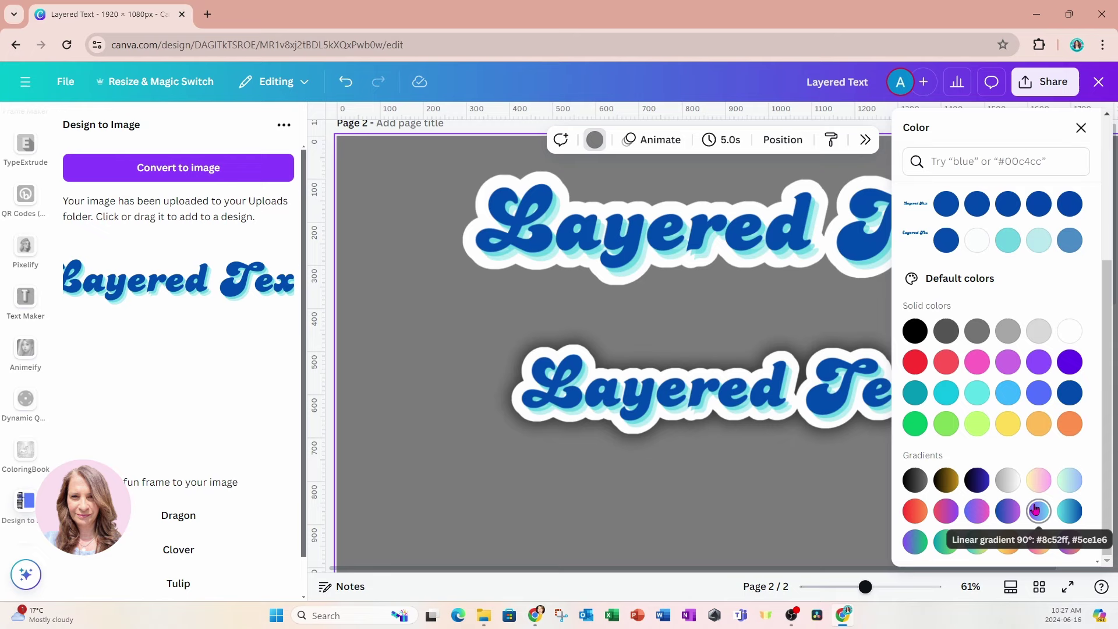
click(973, 364)
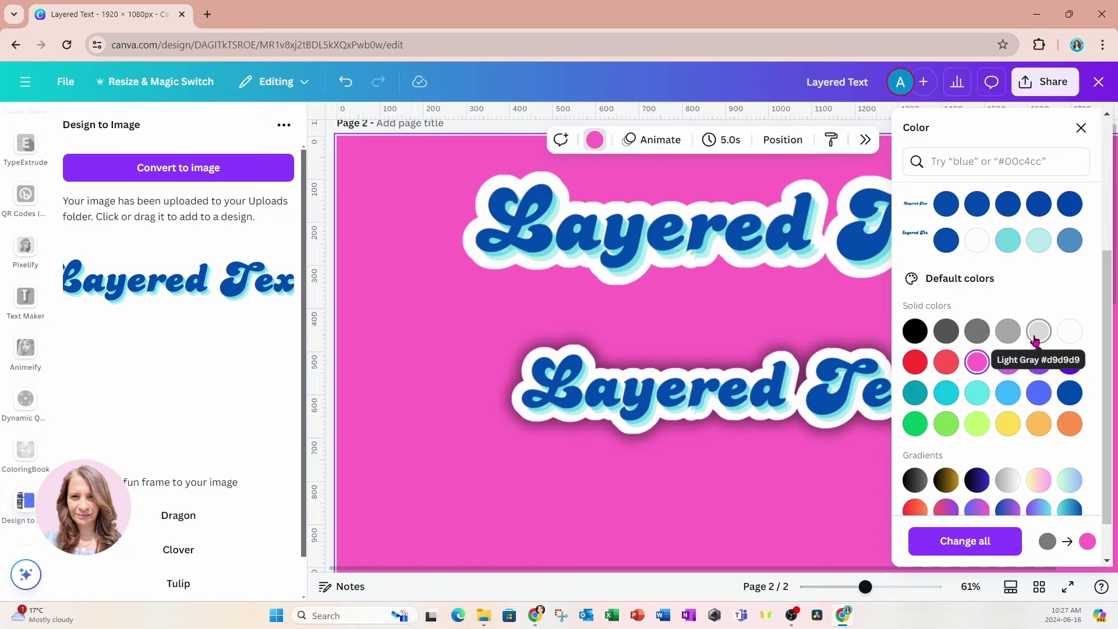
click(1067, 332)
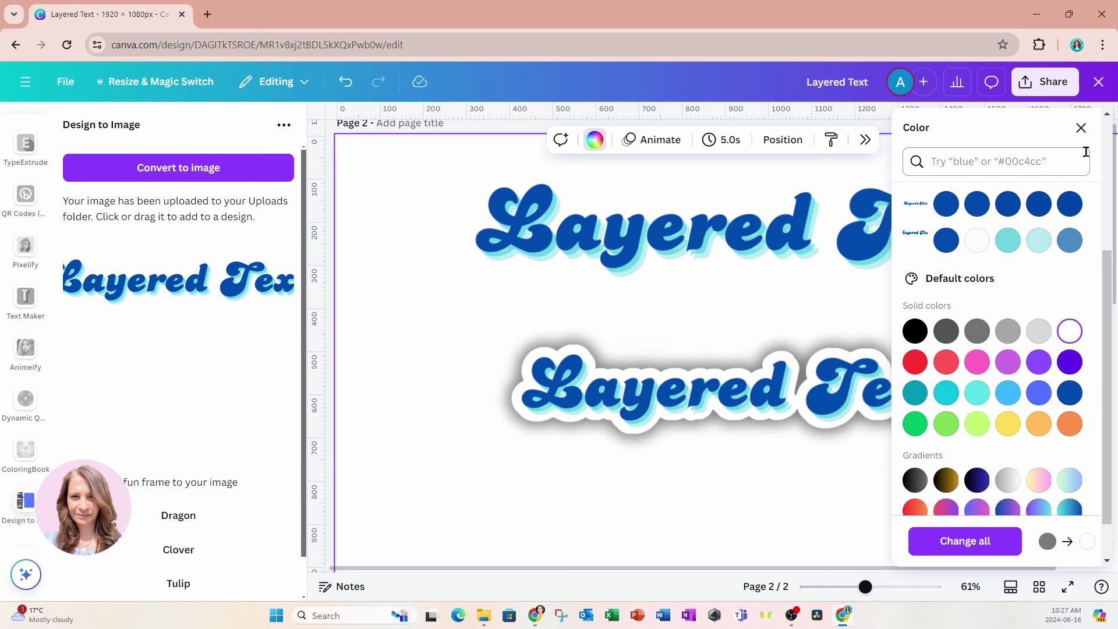
click(1081, 127)
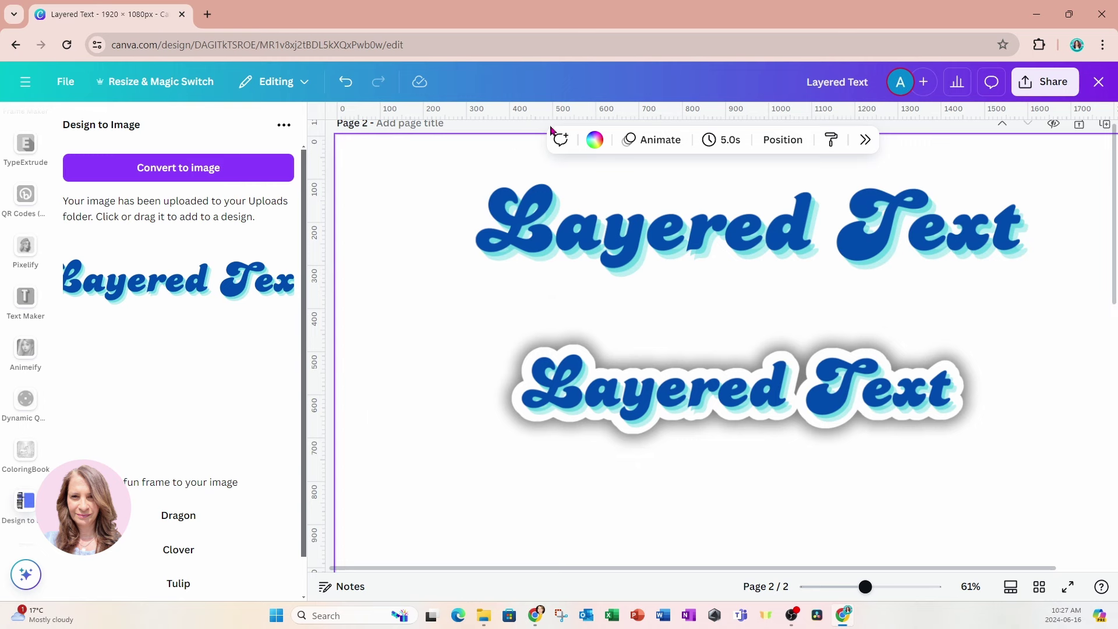
Step: Try a grey background, undo back to white, and reselect the lower image
click(594, 139)
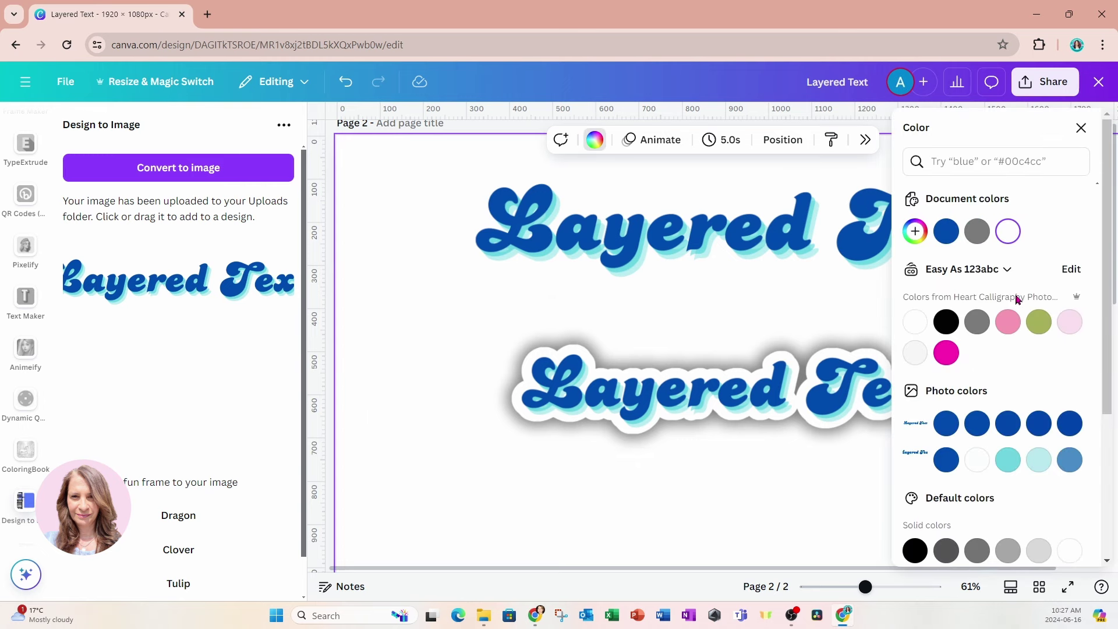
click(982, 322)
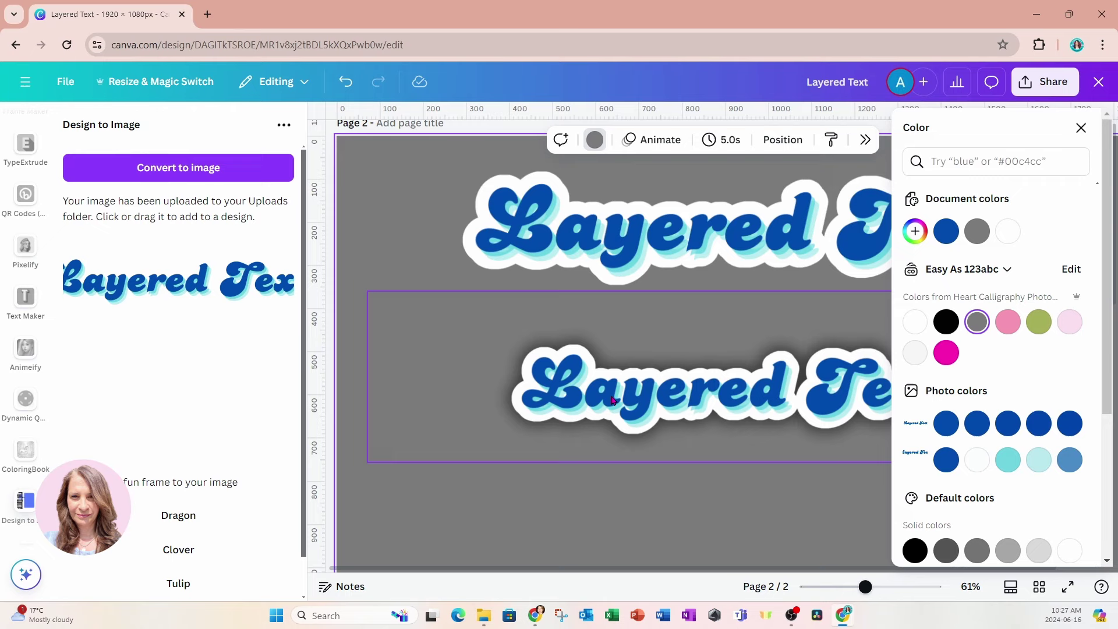
click(346, 82)
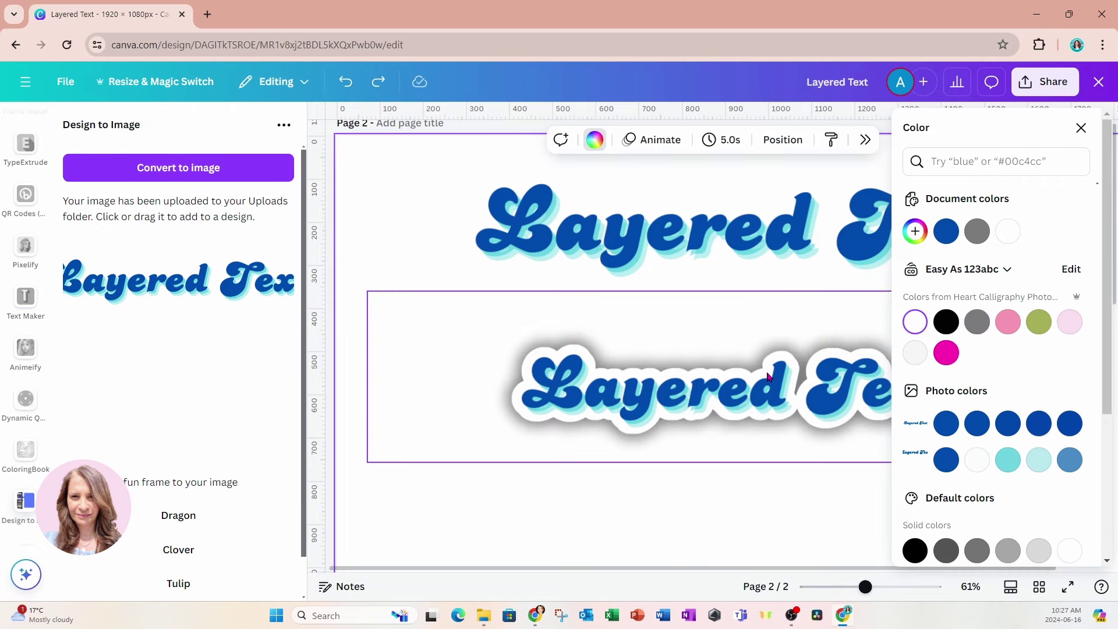
click(814, 390)
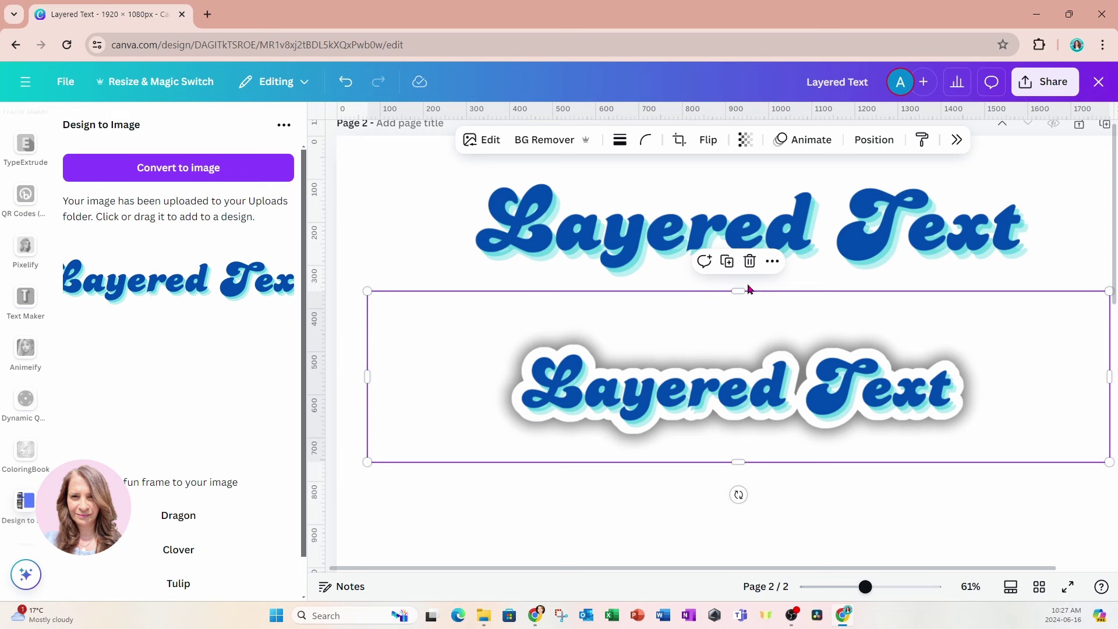
Step: Adjust the lower image's Glow shadow to size 21, blur 11, and colour #DF1010
click(485, 140)
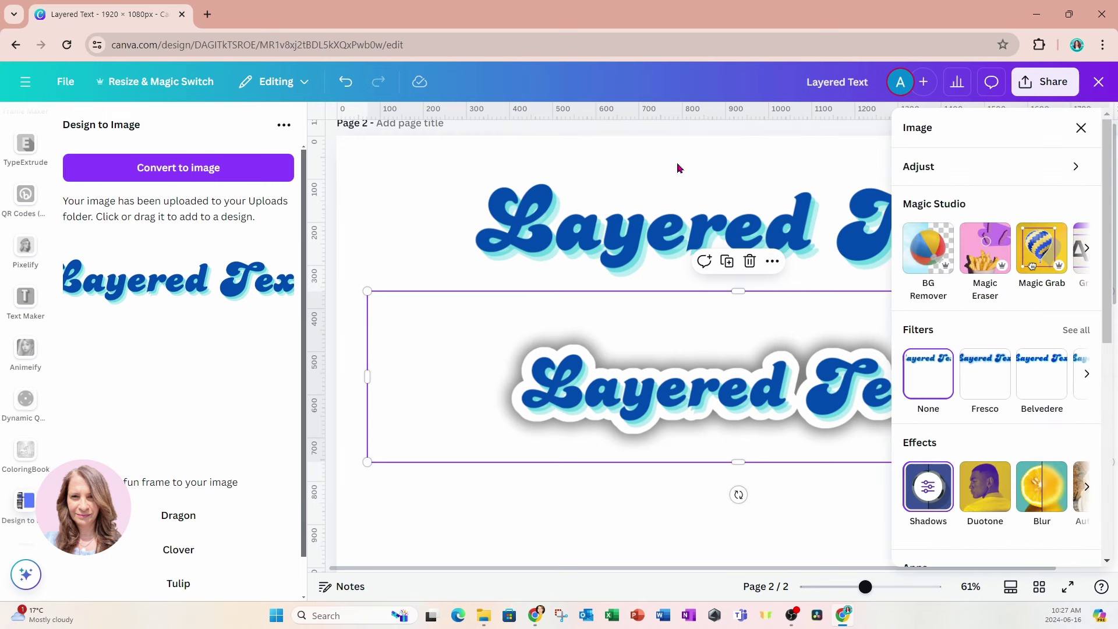
click(928, 487)
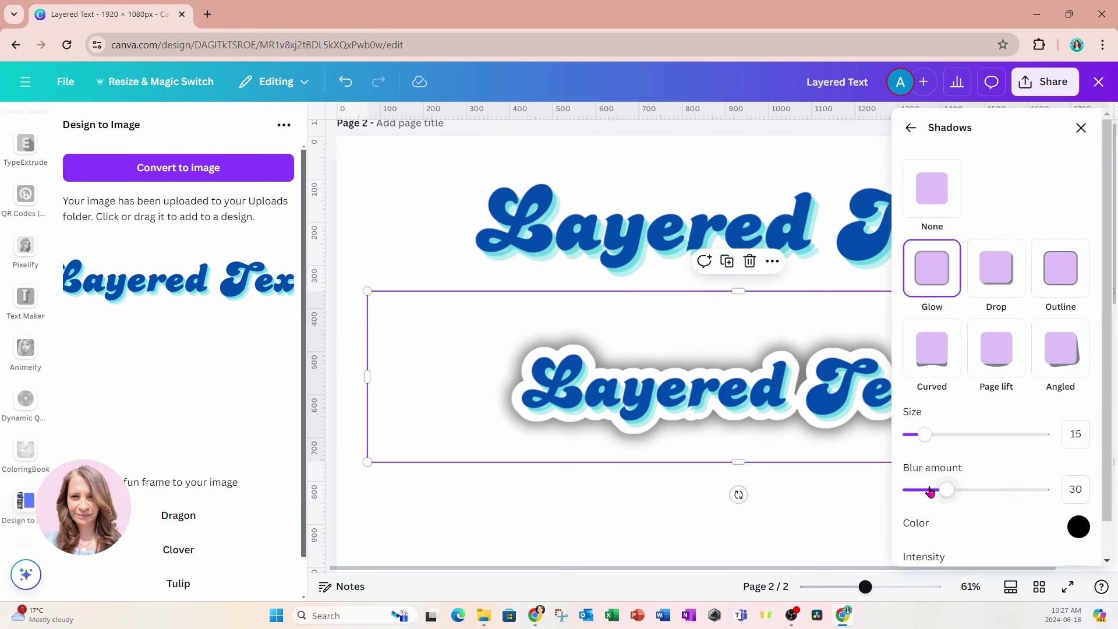
scroll(949, 524, down, 1)
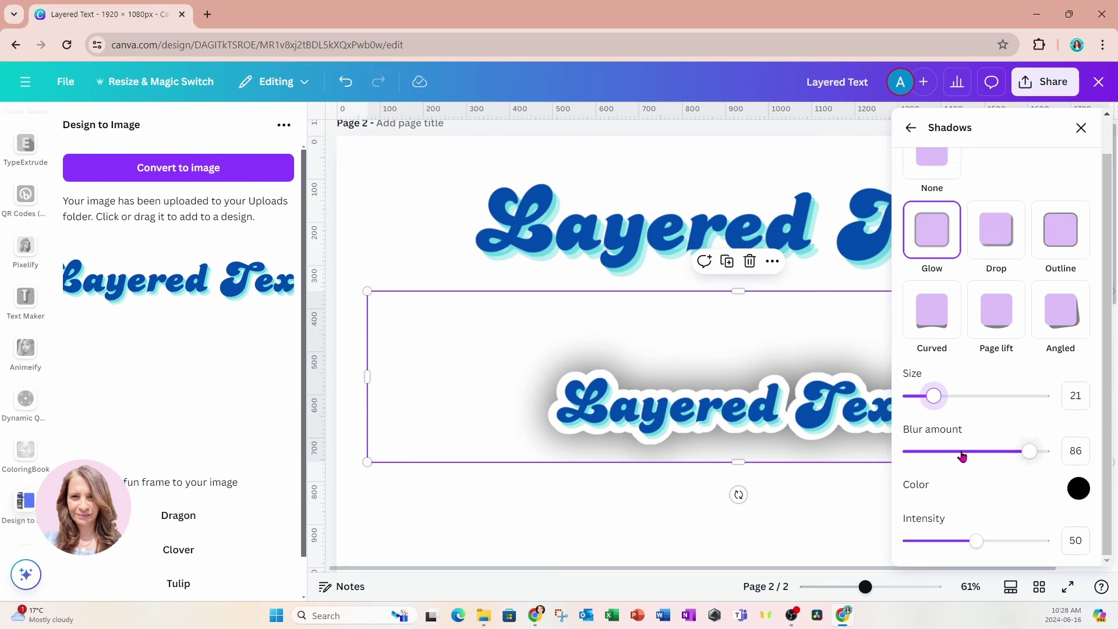
drag(1023, 457, 919, 458)
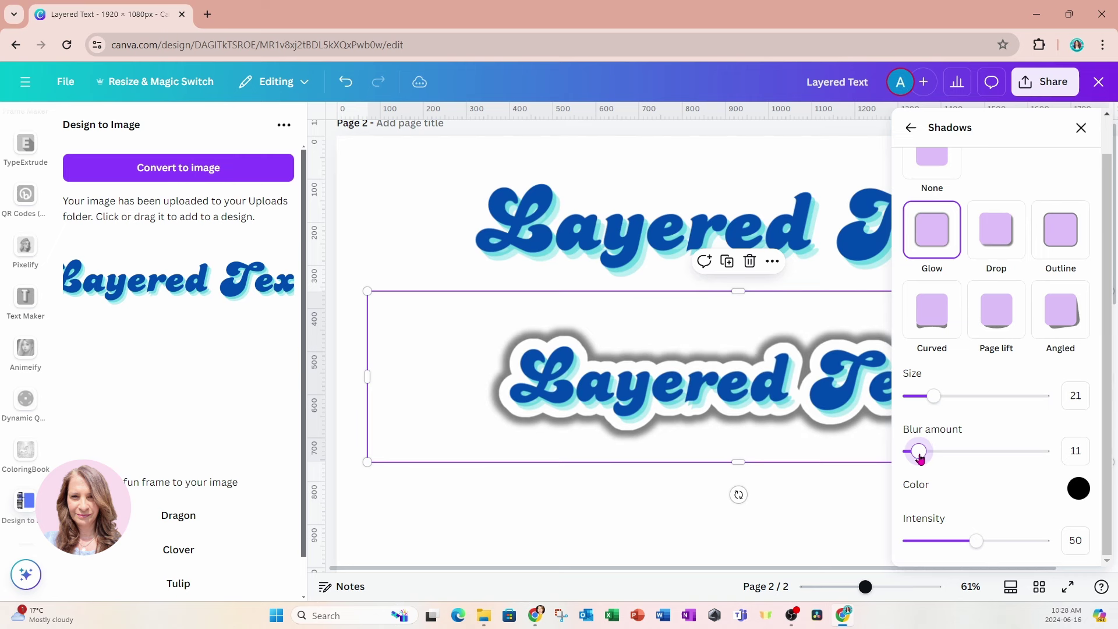
click(1079, 489)
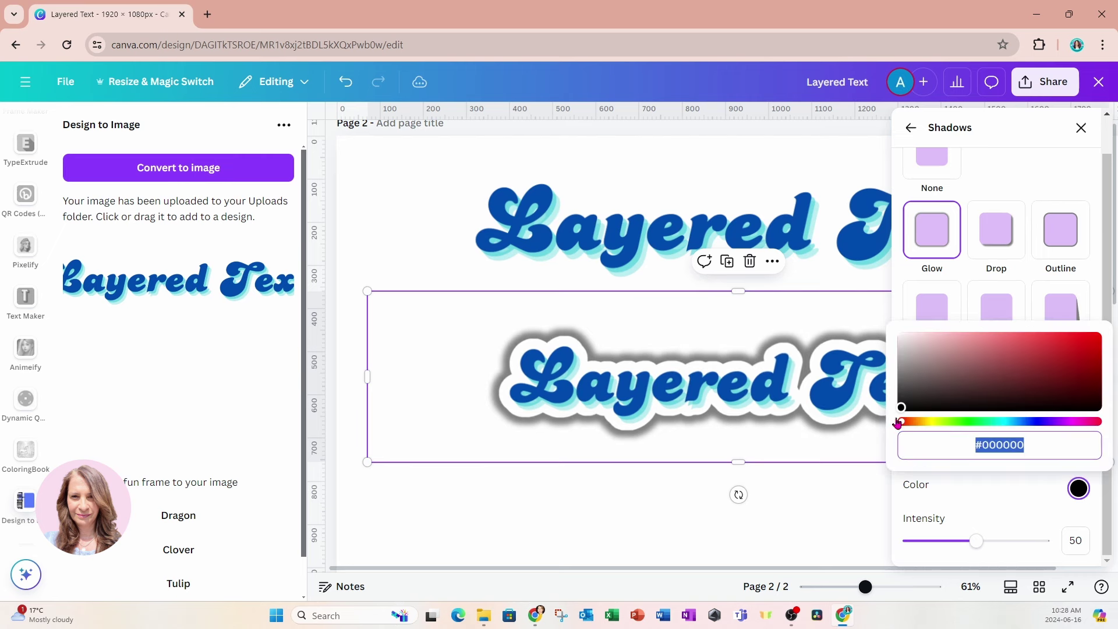
drag(899, 415, 1087, 342)
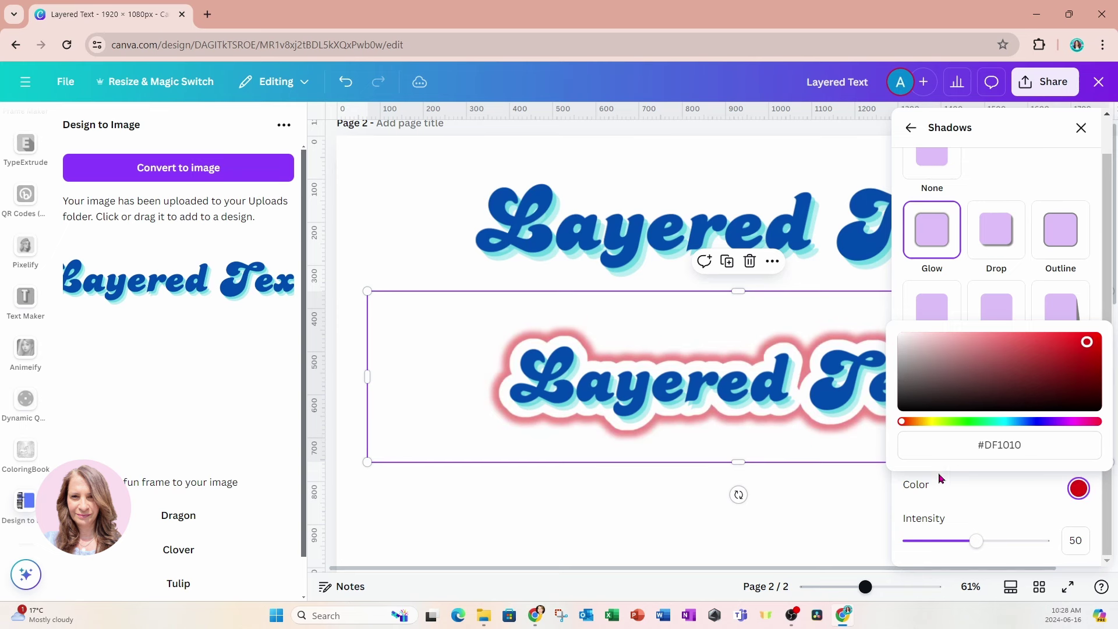
click(827, 506)
click(825, 506)
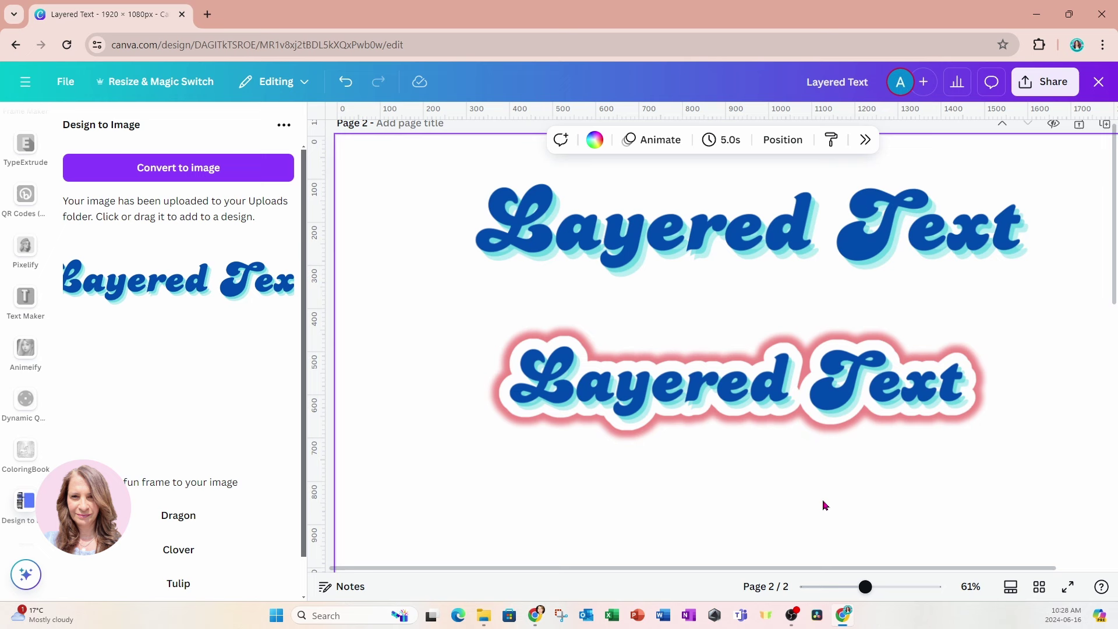